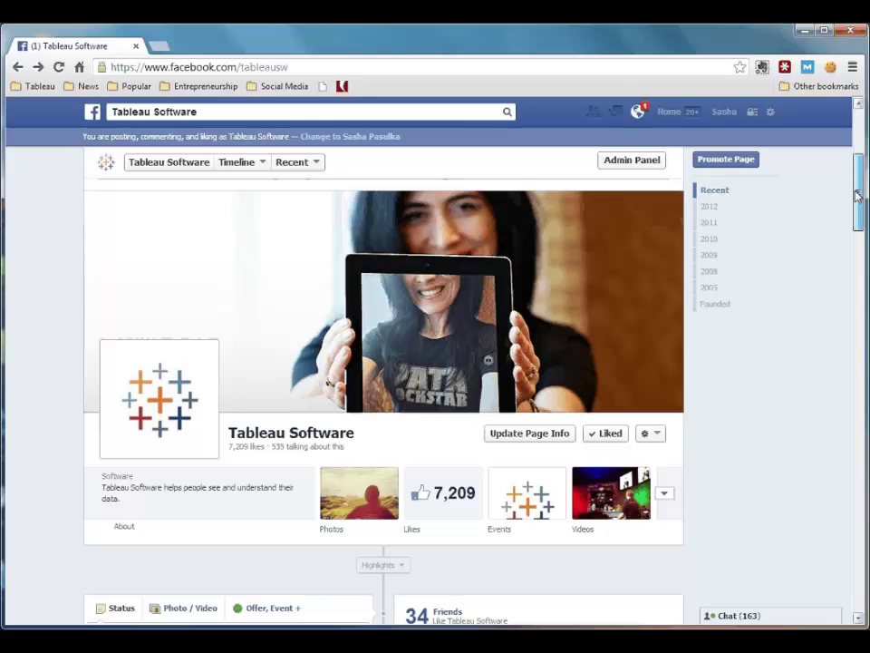
# Scroll the Tableau Software Facebook page to bring its Admin Panel into view
pyautogui.moveTo(858, 195); pyautogui.dragTo(858, 149)
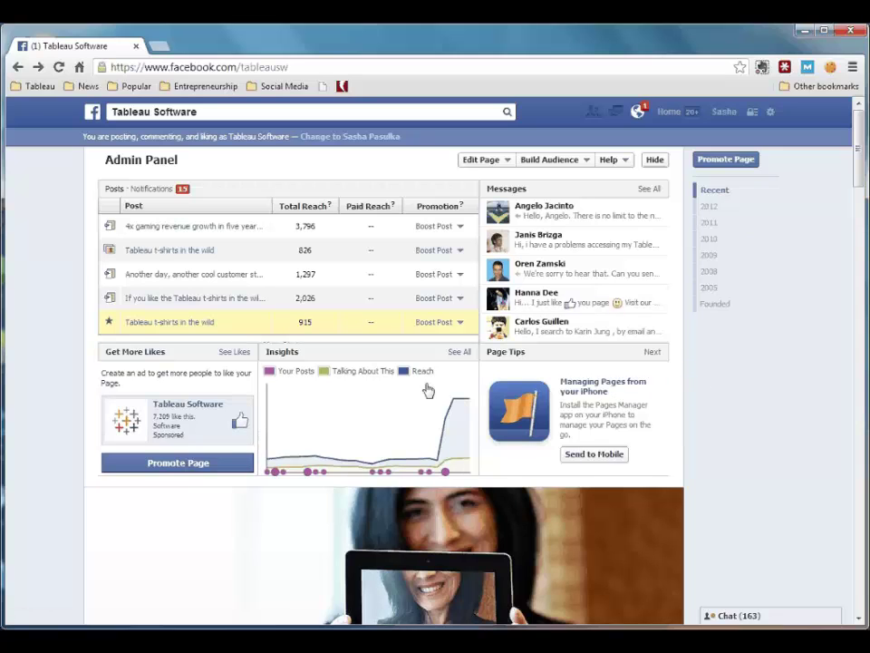
# Open the full Insights overview and start a post-level data export
pyautogui.click(463, 353)
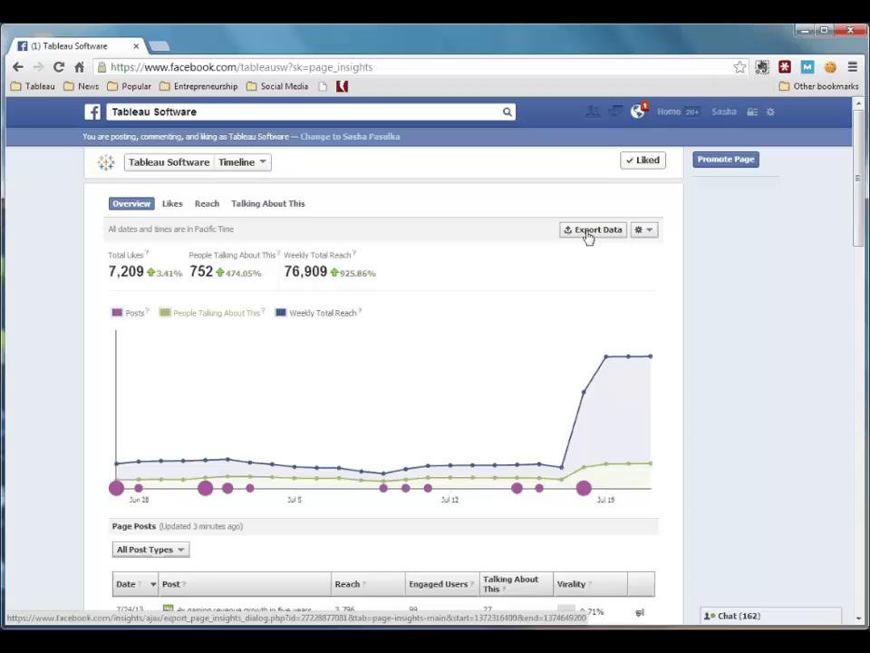
pyautogui.click(588, 233)
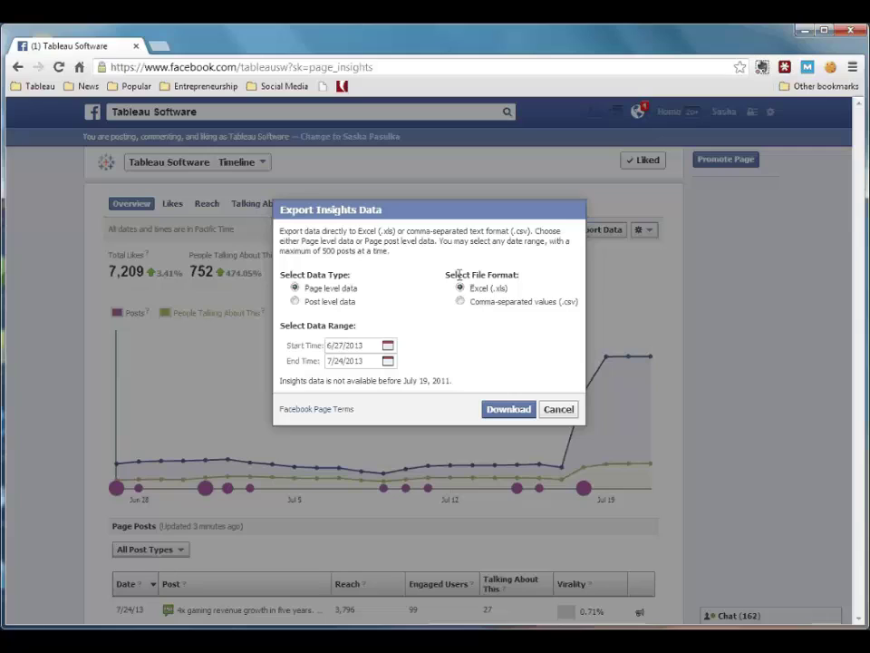
pyautogui.click(295, 302)
# Set the export range to June 1 – June 30, 2013 and download the file
pyautogui.click(388, 346)
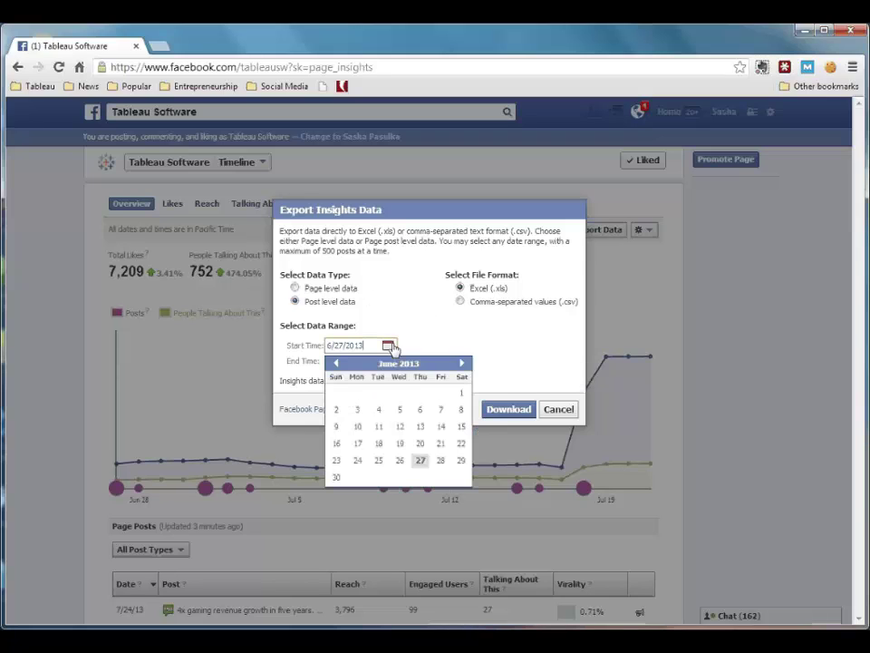
pyautogui.click(463, 397)
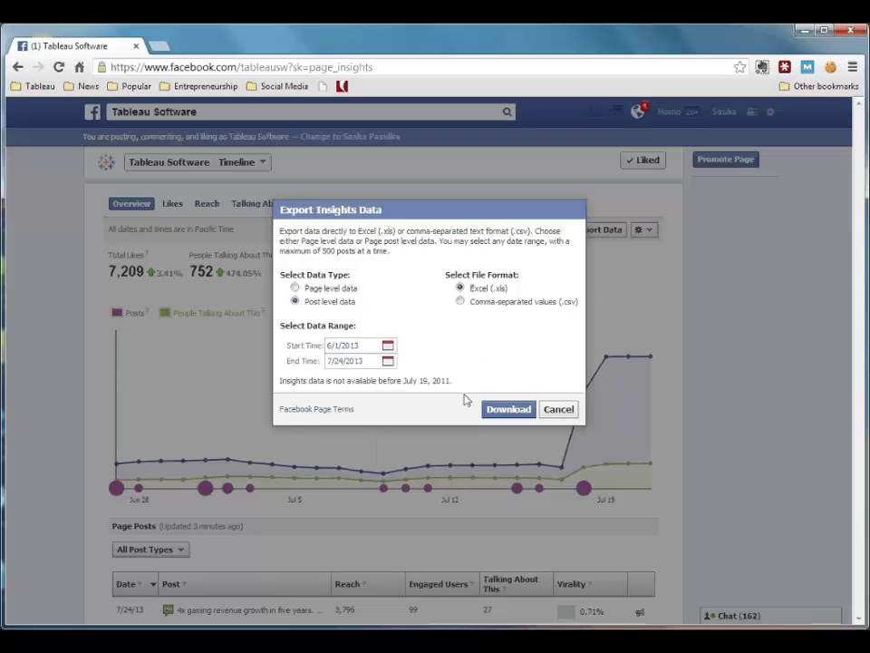
pyautogui.click(388, 361)
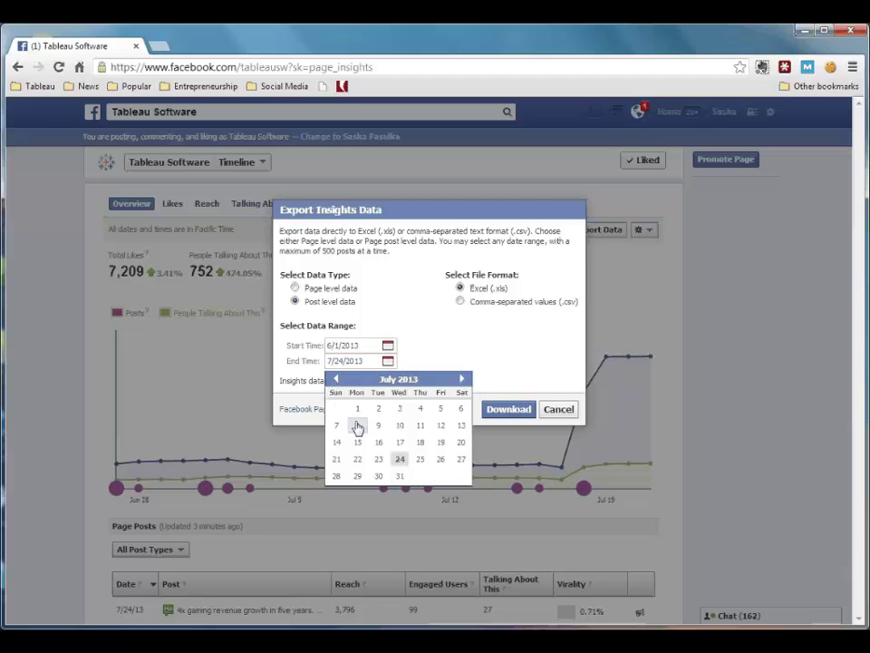
pyautogui.click(336, 380)
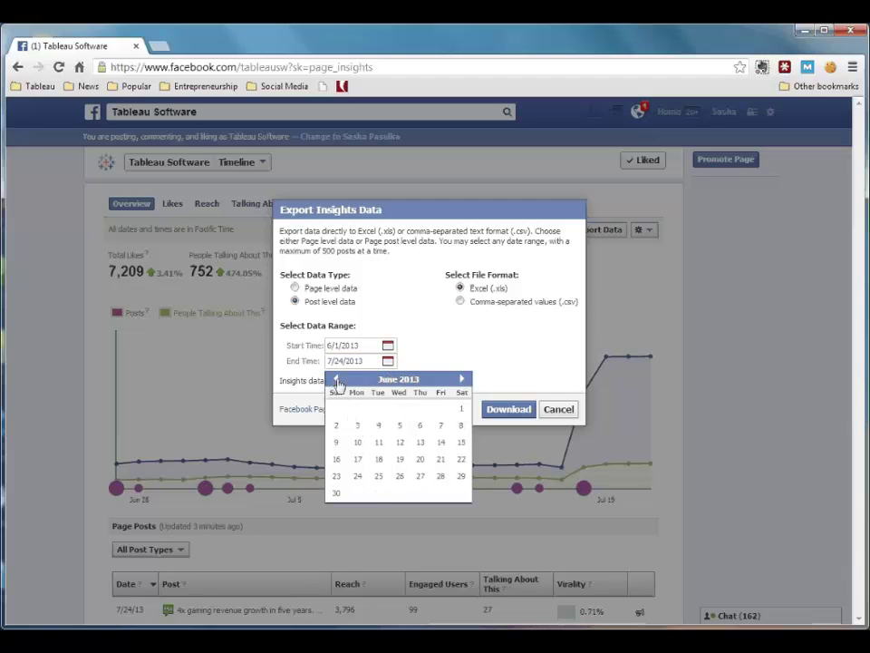
pyautogui.click(338, 494)
pyautogui.click(495, 412)
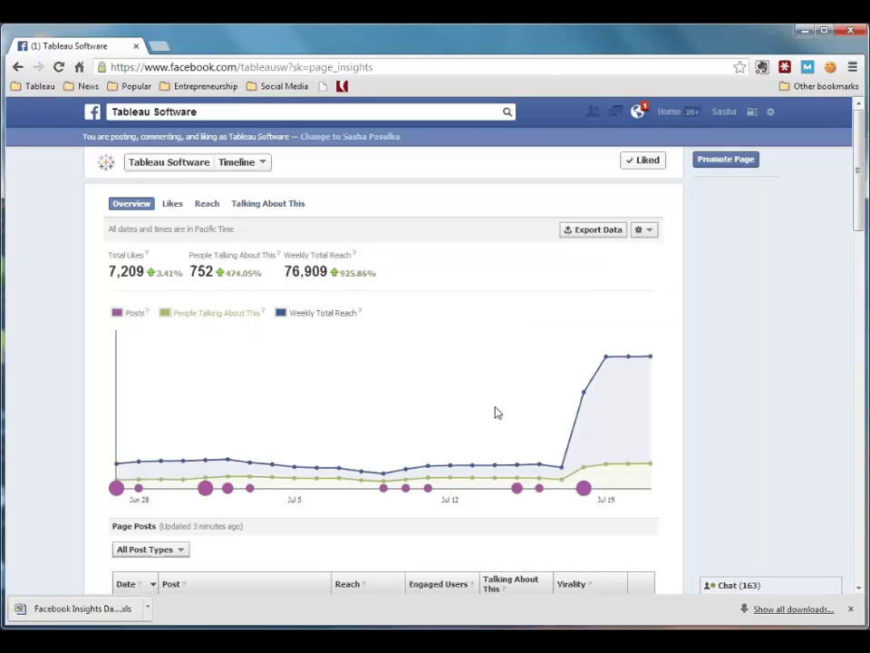
# Open the downloaded .xls in Excel, accepting the format warning, and nudge the window into place
pyautogui.click(115, 615)
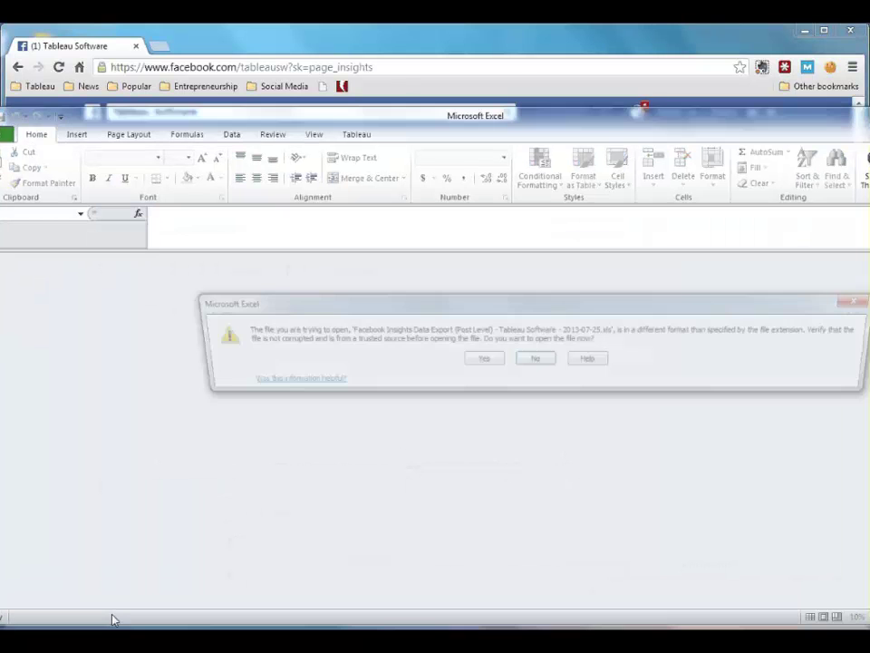
pyautogui.click(479, 360)
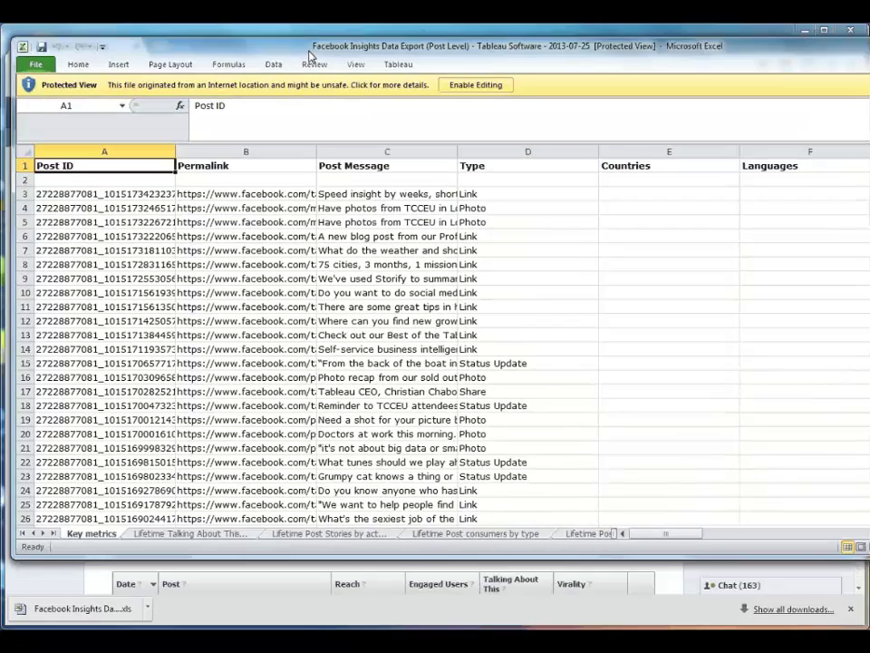
pyautogui.moveTo(308, 56); pyautogui.dragTo(304, 52)
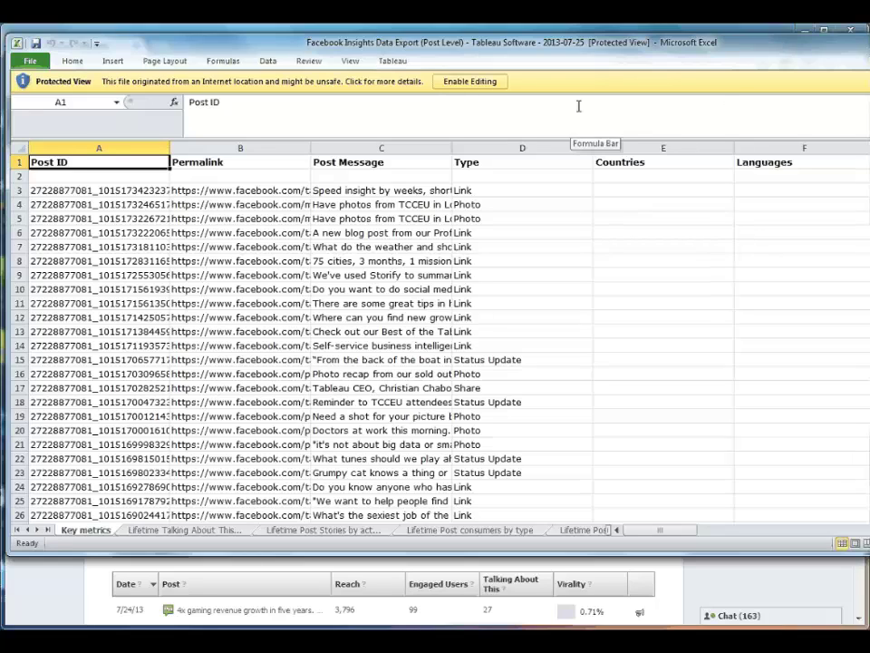
# Enable editing and delete the empty row 2
pyautogui.click(485, 82)
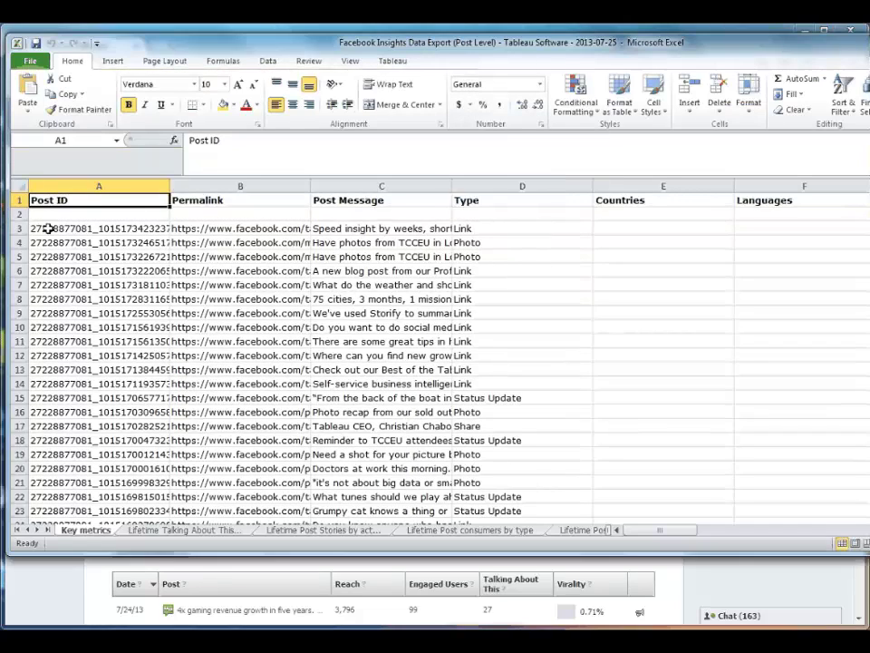
pyautogui.click(18, 214)
pyautogui.rightClick(18, 214)
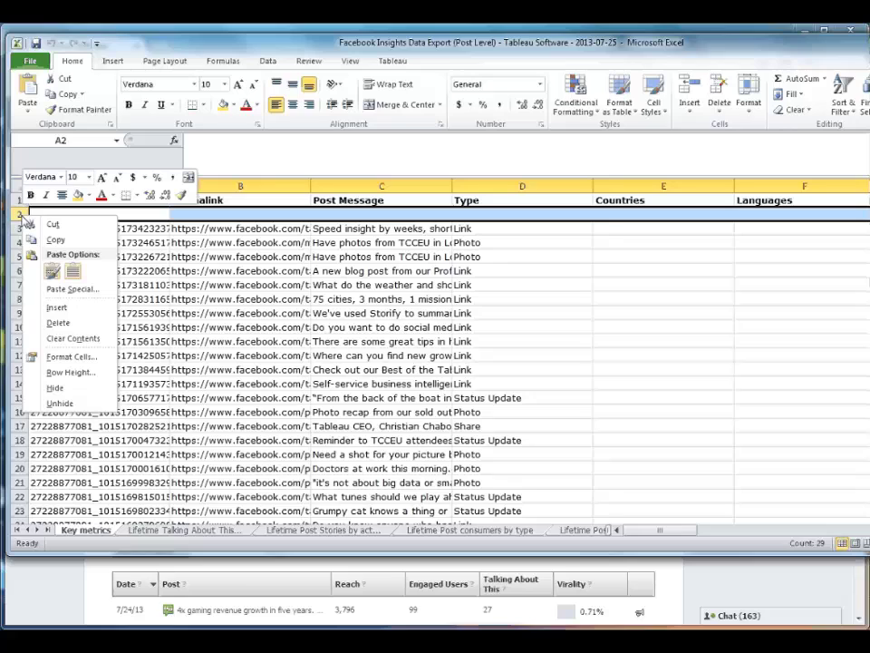
pyautogui.click(58, 324)
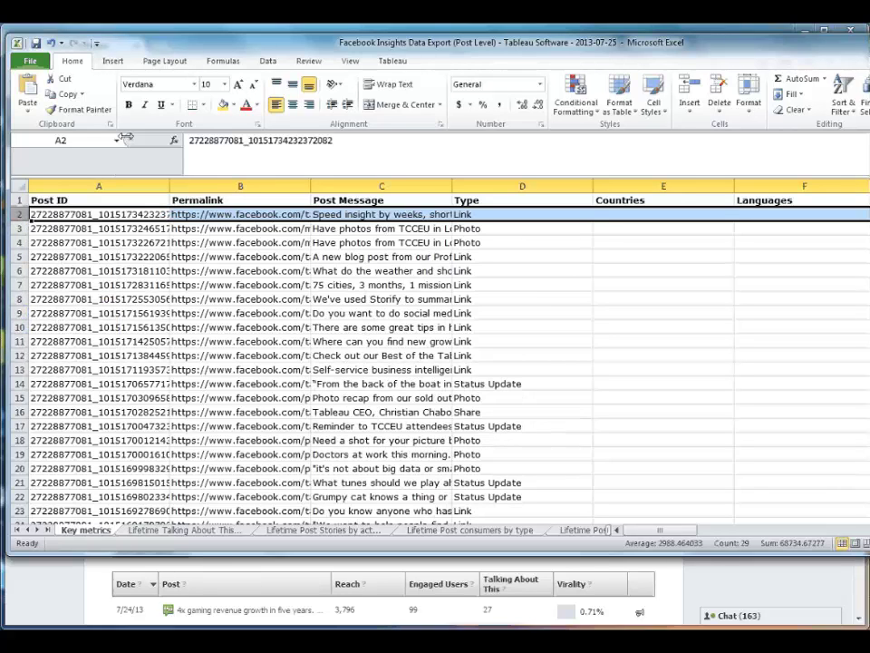
# Save as Excel Workbook 'my_facebook_data' in the Facebook data demo folder
pyautogui.click(30, 61)
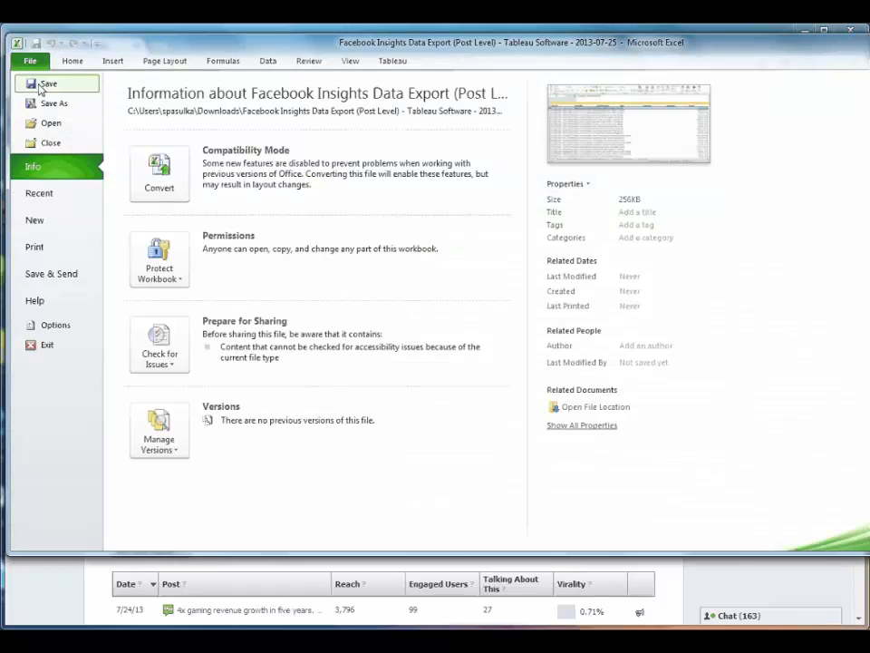
pyautogui.click(47, 102)
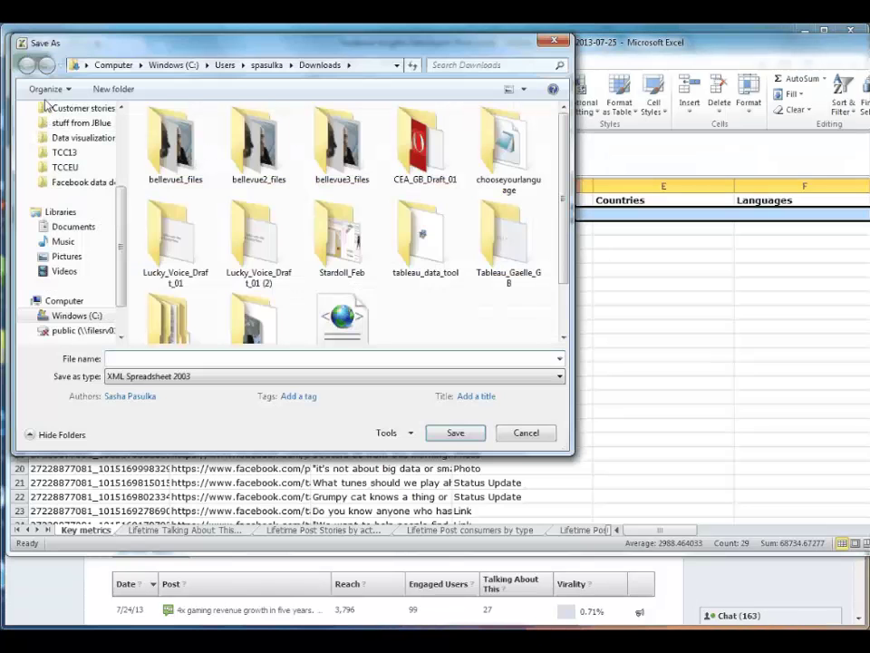
pyautogui.click(80, 183)
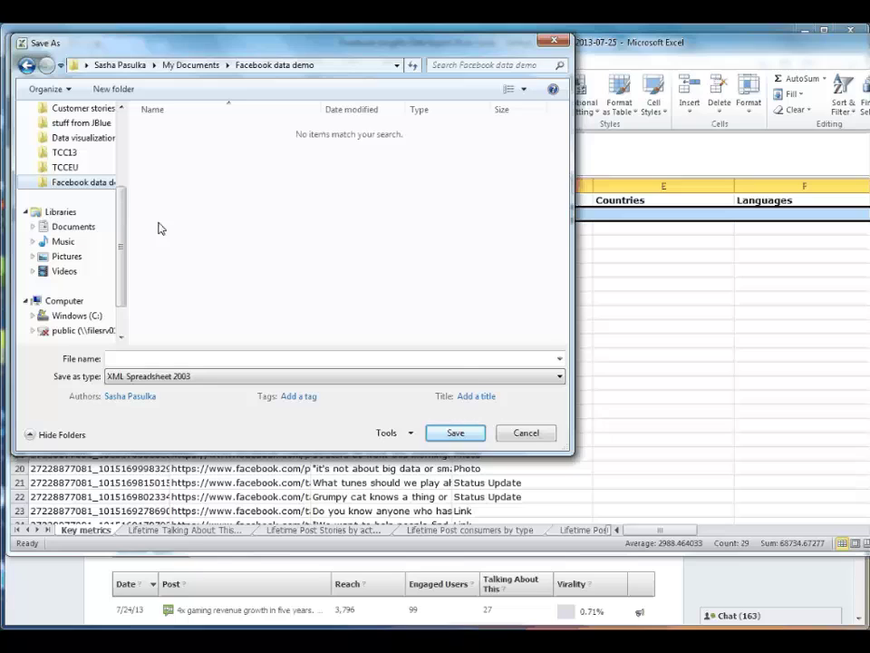
pyautogui.click(471, 376)
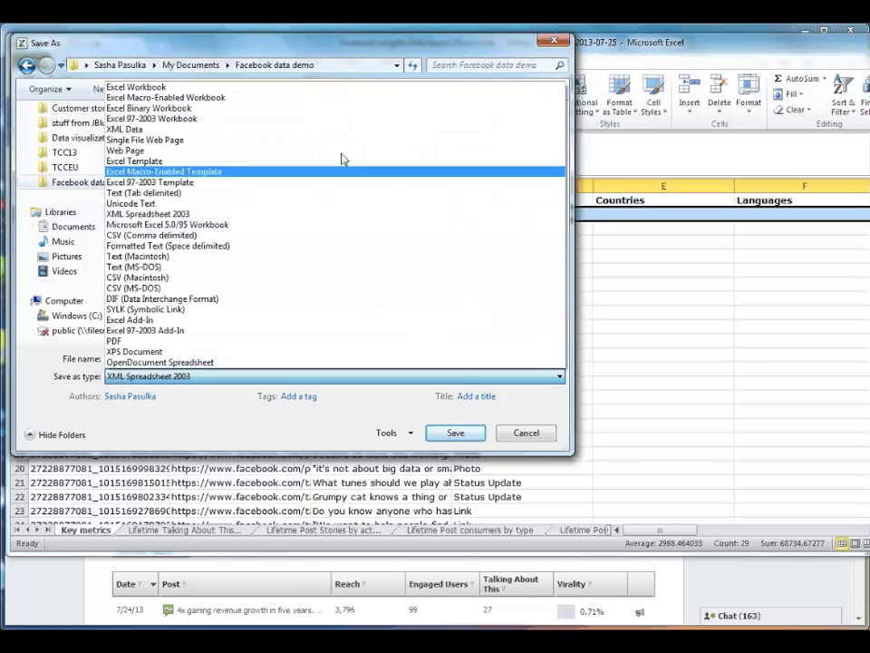
pyautogui.click(276, 87)
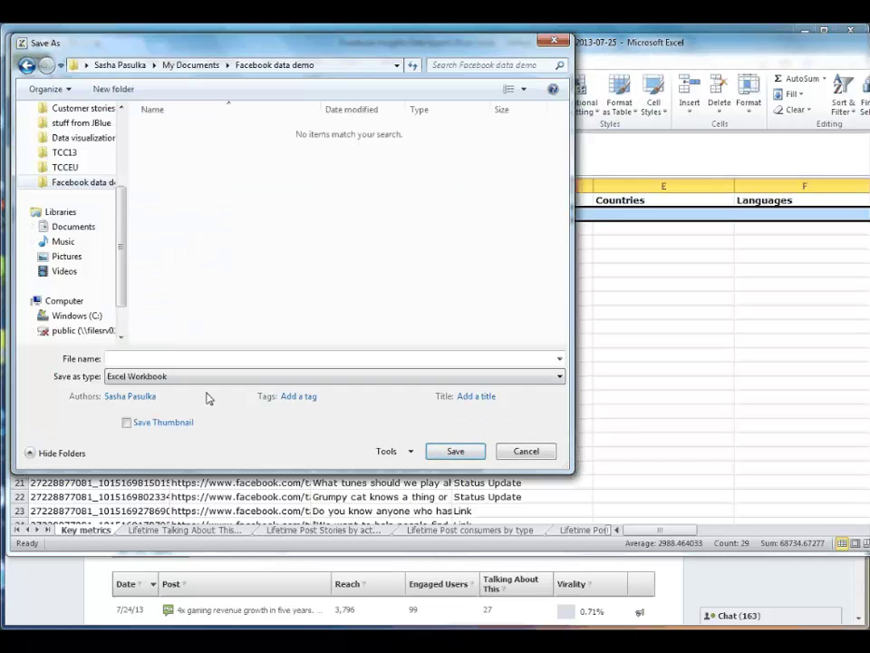
pyautogui.click(194, 361)
pyautogui.write('my')
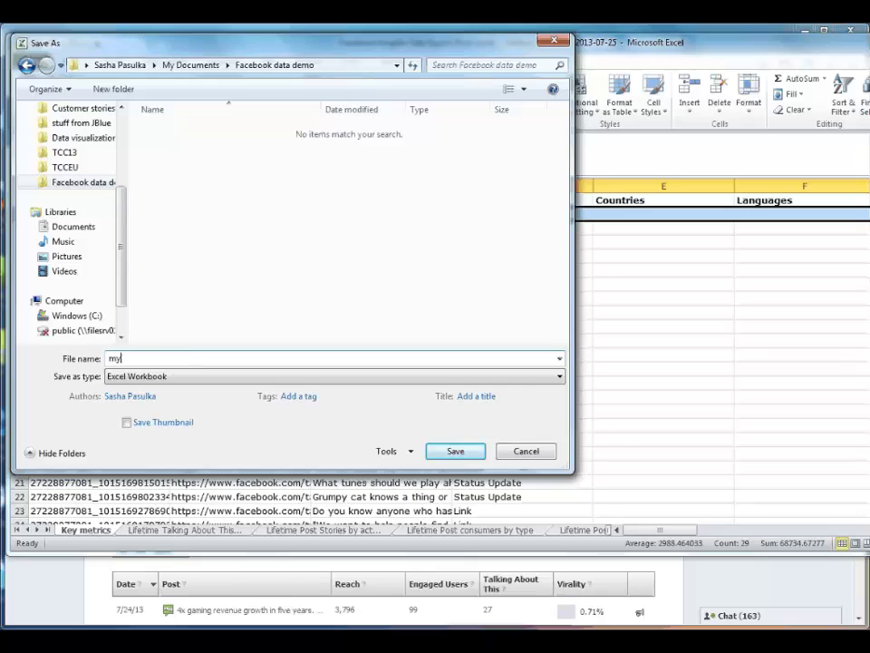
pyautogui.write('_facebook_data')
pyautogui.click(454, 451)
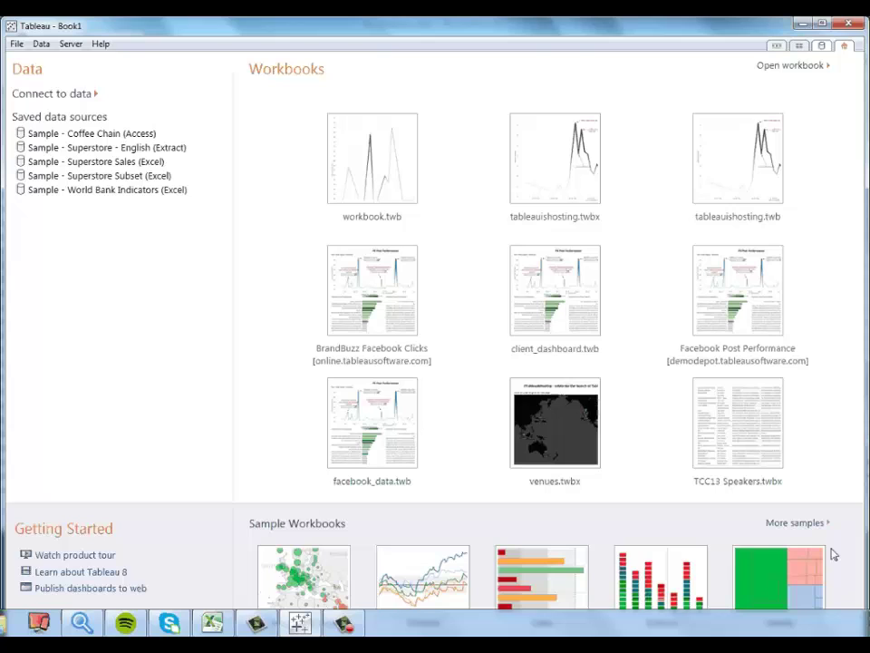
# Connect to the Excel file my_facebook_data from Facebook data demo, accepting its Key metrics sheet
pyautogui.click(68, 96)
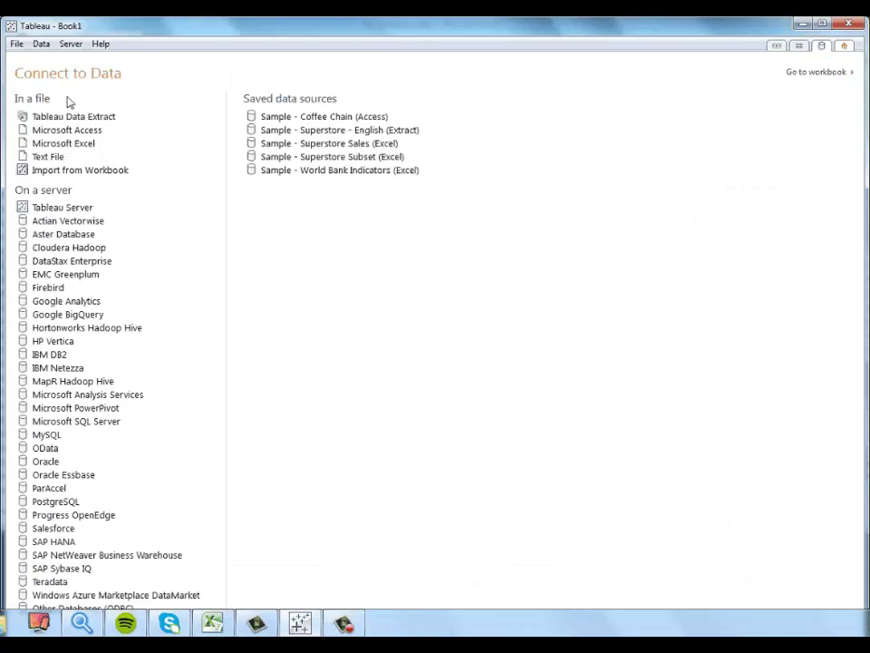
pyautogui.click(64, 143)
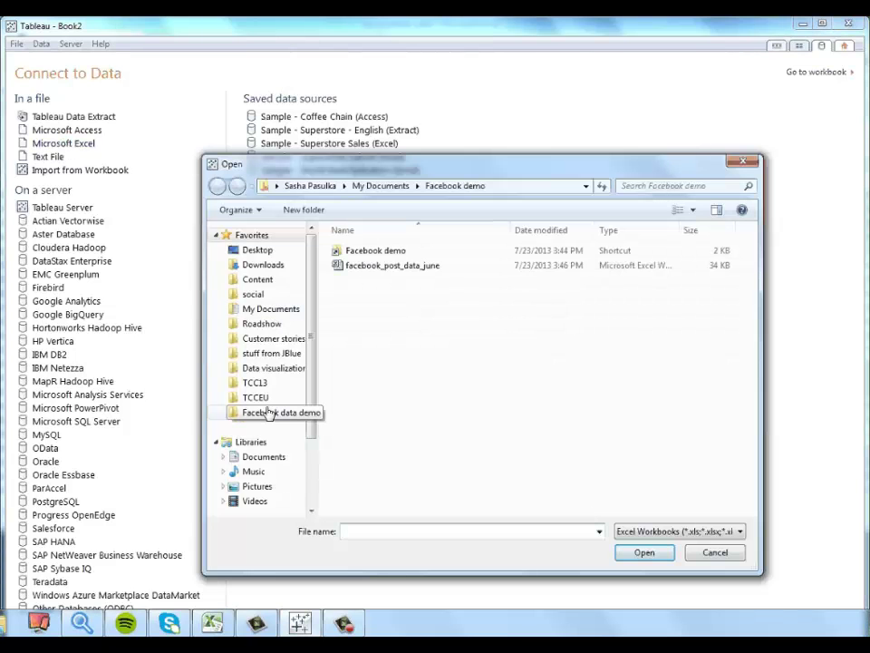
pyautogui.click(269, 413)
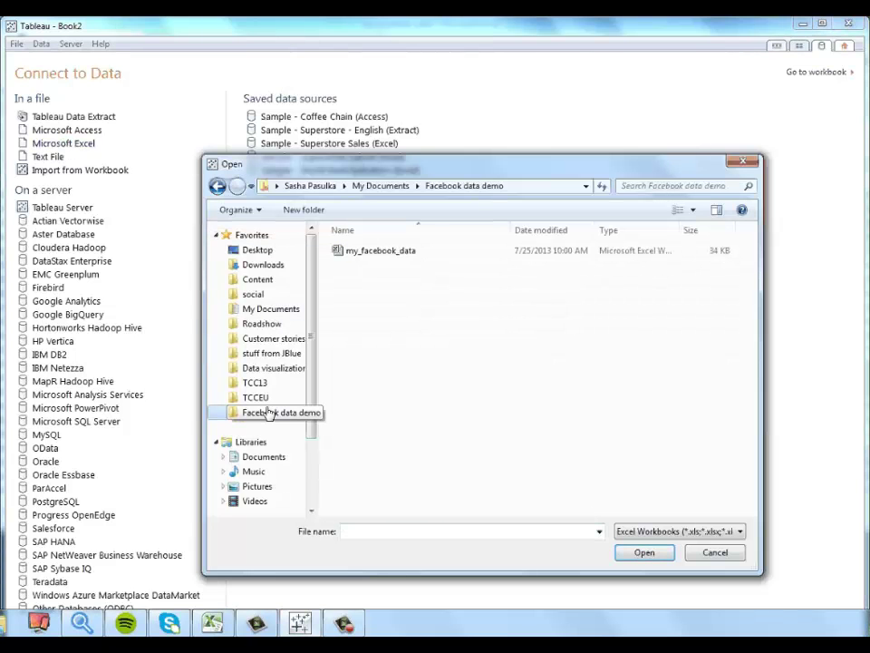
pyautogui.click(397, 257)
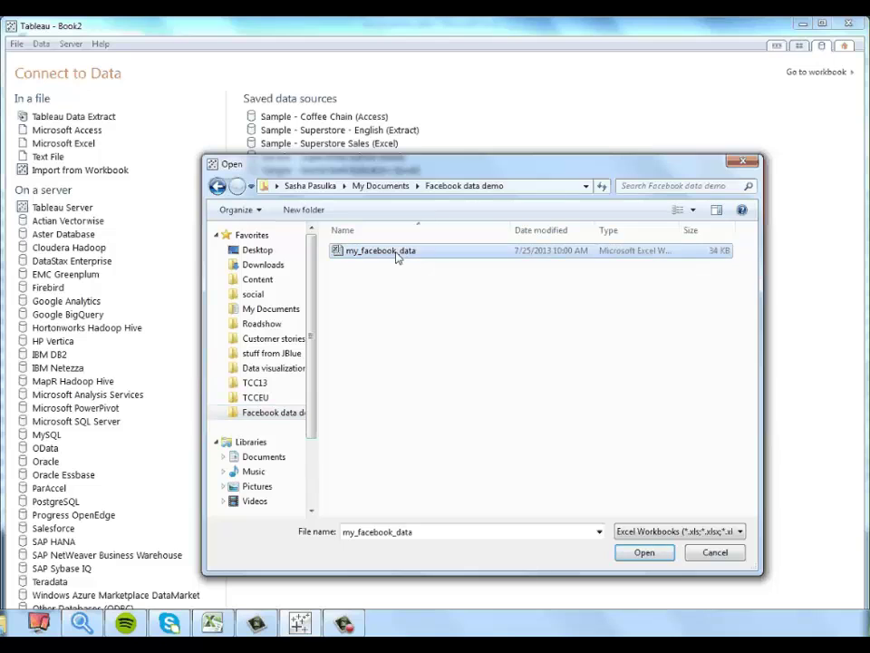
pyautogui.click(642, 553)
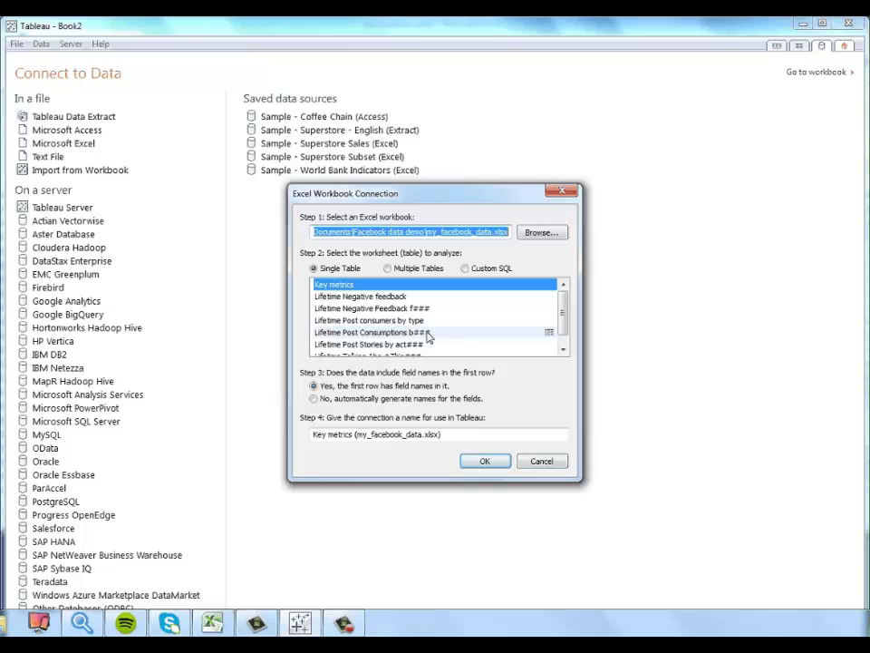
pyautogui.click(485, 462)
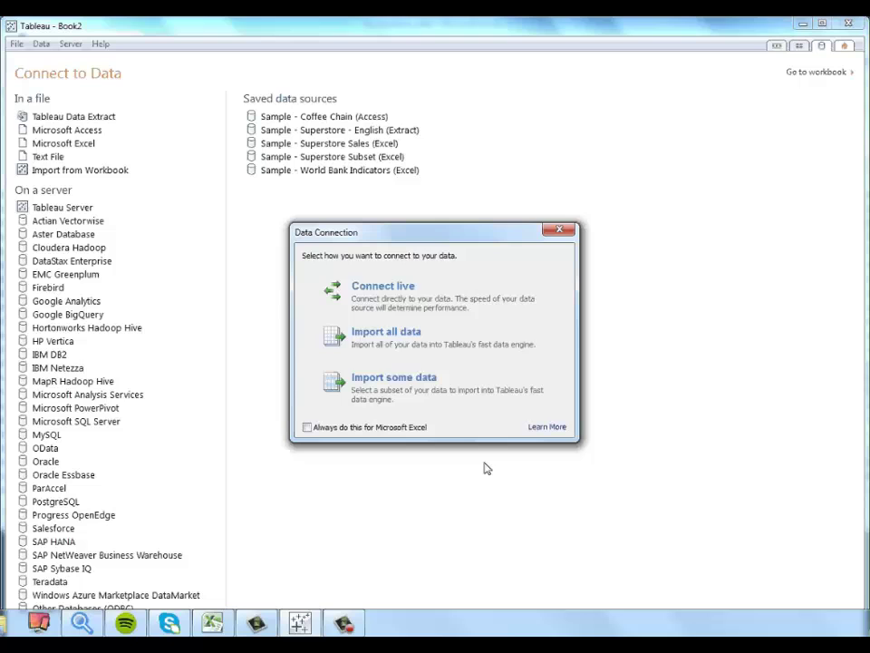
# Connect live, then plot SUM of Lifetime Engaged Users against Posted by day
pyautogui.click(358, 287)
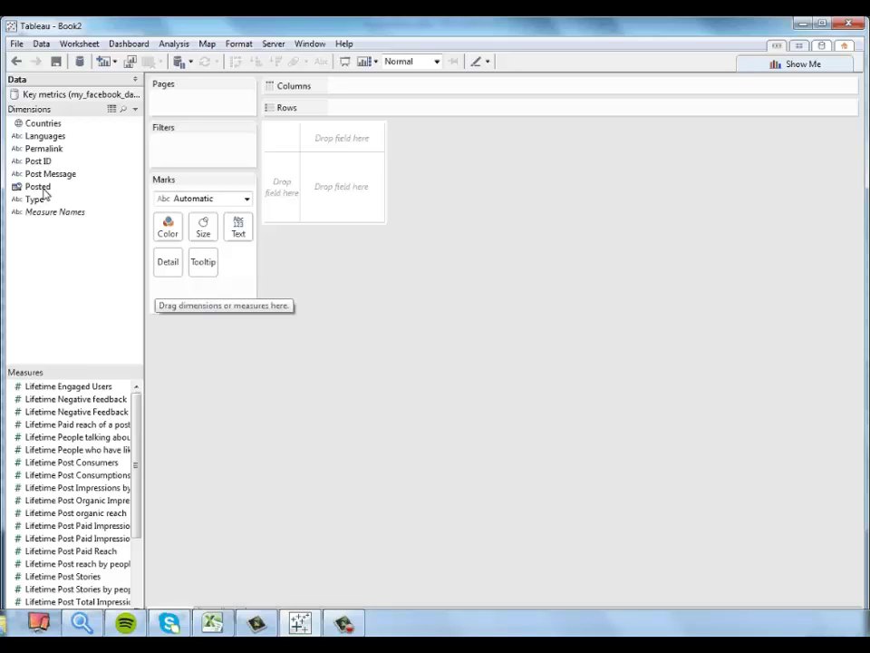
pyautogui.moveTo(39, 186); pyautogui.dragTo(372, 88)
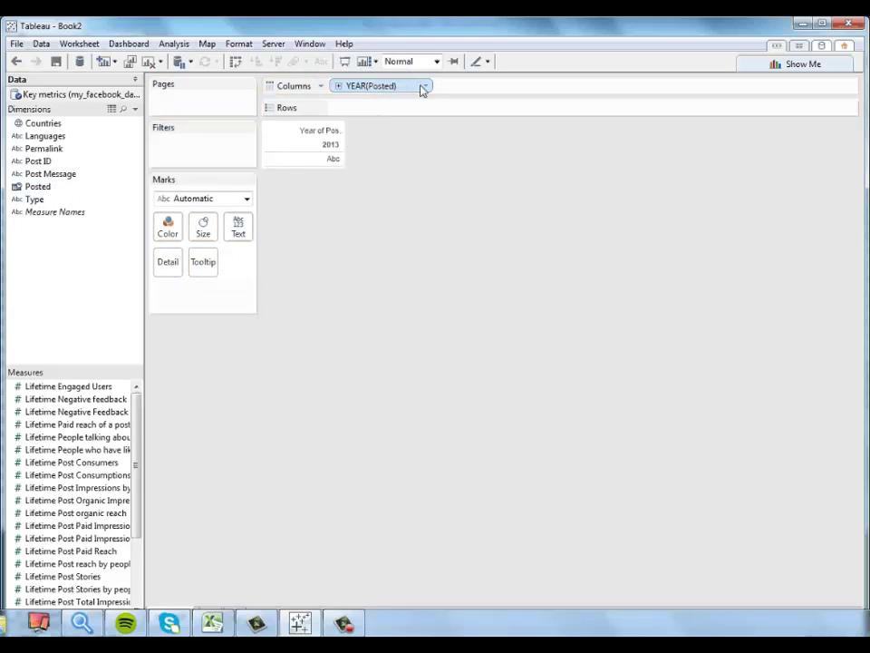
pyautogui.click(426, 86)
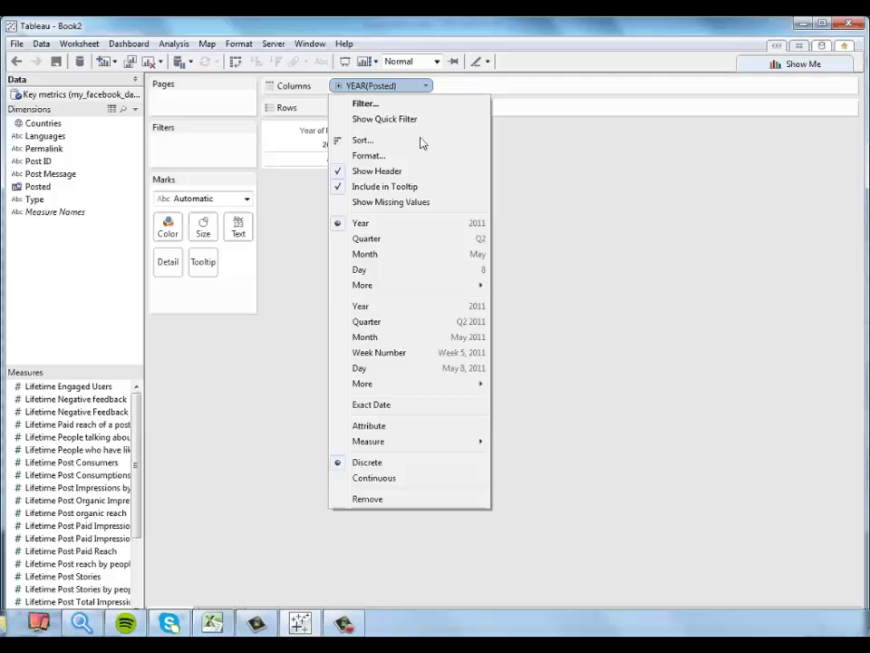
pyautogui.click(415, 368)
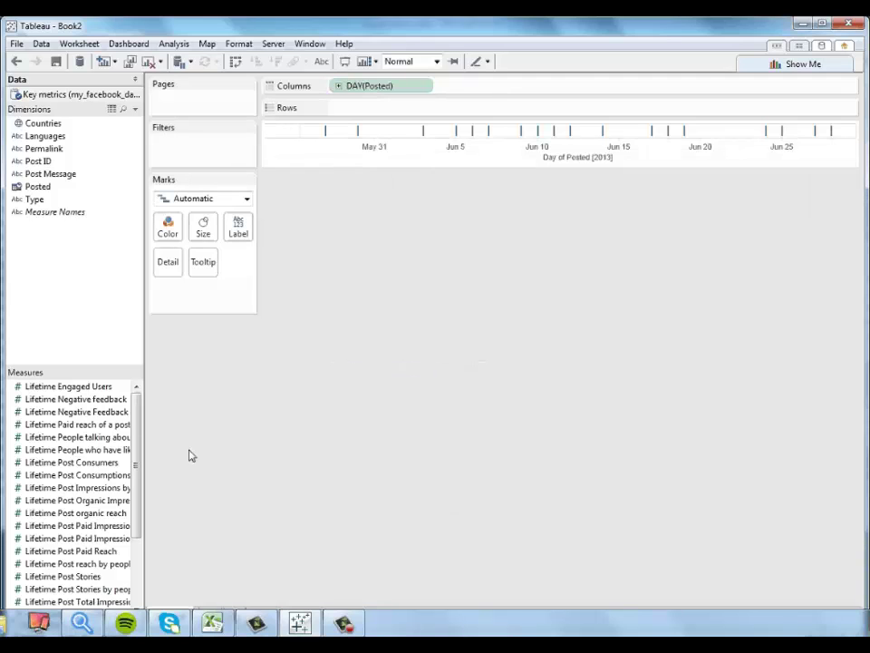
pyautogui.moveTo(86, 390)
pyautogui.mouseDown()
pyautogui.moveTo(404, 141)
pyautogui.moveTo(398, 113)
pyautogui.mouseUp()
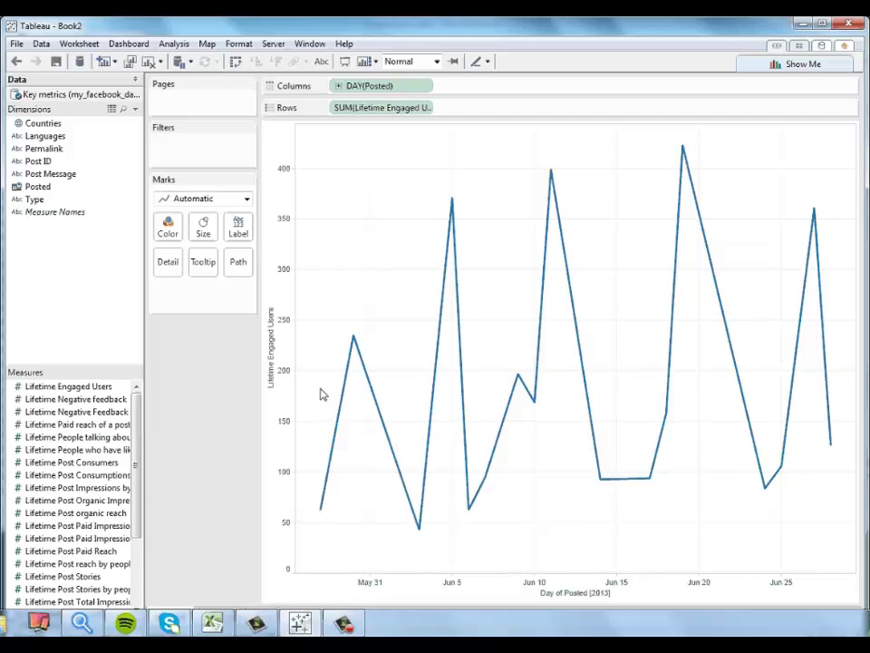
# Put Lifetime Post viral reach on Size so line thickness follows viral reach
pyautogui.scroll(-3, 134, 488)
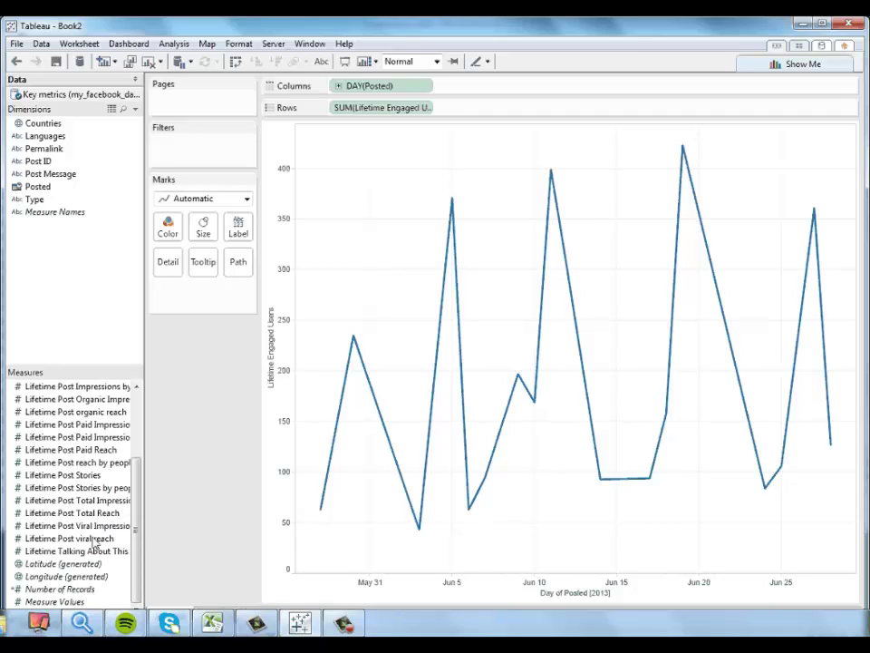
pyautogui.moveTo(80, 538); pyautogui.dragTo(198, 237)
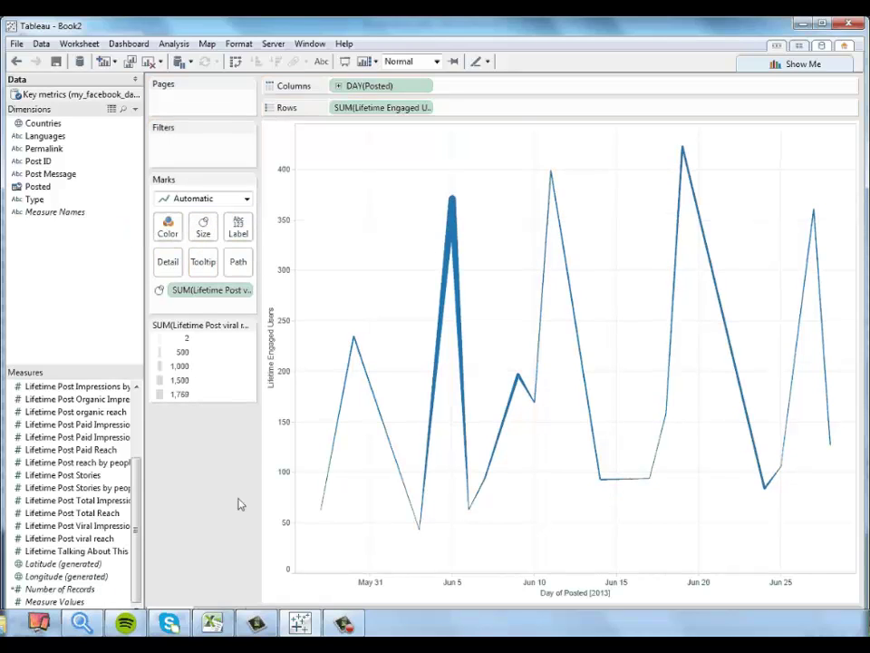
pyautogui.moveTo(353, 339)
pyautogui.moveTo(446, 214)
pyautogui.moveTo(577, 180)
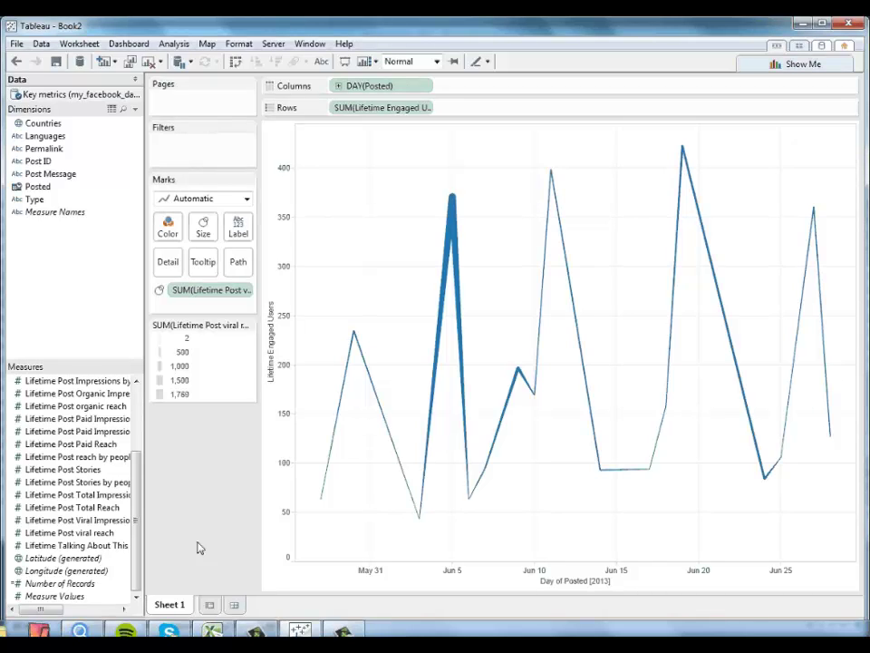
pyautogui.rightClick(172, 606)
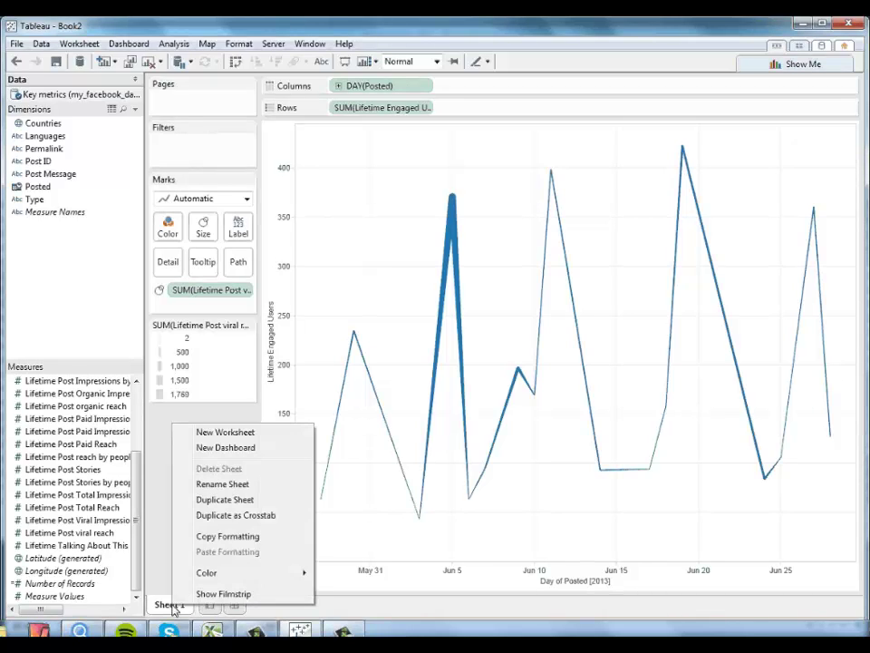
# Rename the Sheet 1 tab to 'Engaged Users Timeline'
pyautogui.click(224, 488)
pyautogui.write('Engaged')
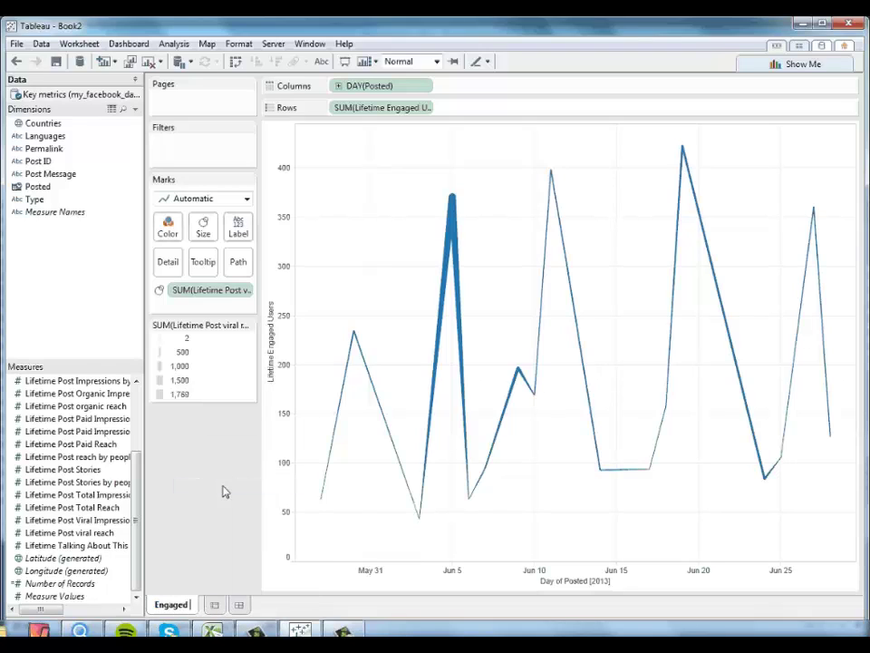
pyautogui.write(' use')
pyautogui.press('BackSpace')
pyautogui.press('BackSpace')
pyautogui.press('BackSpace')
pyautogui.press('BackSpace')
pyautogui.write('Users')
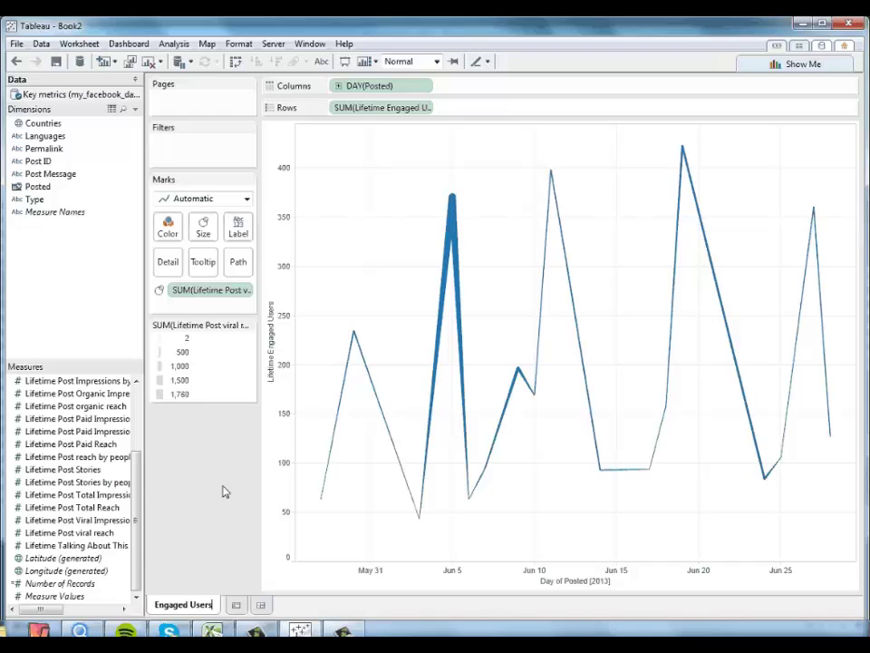
pyautogui.write(' Timeline')
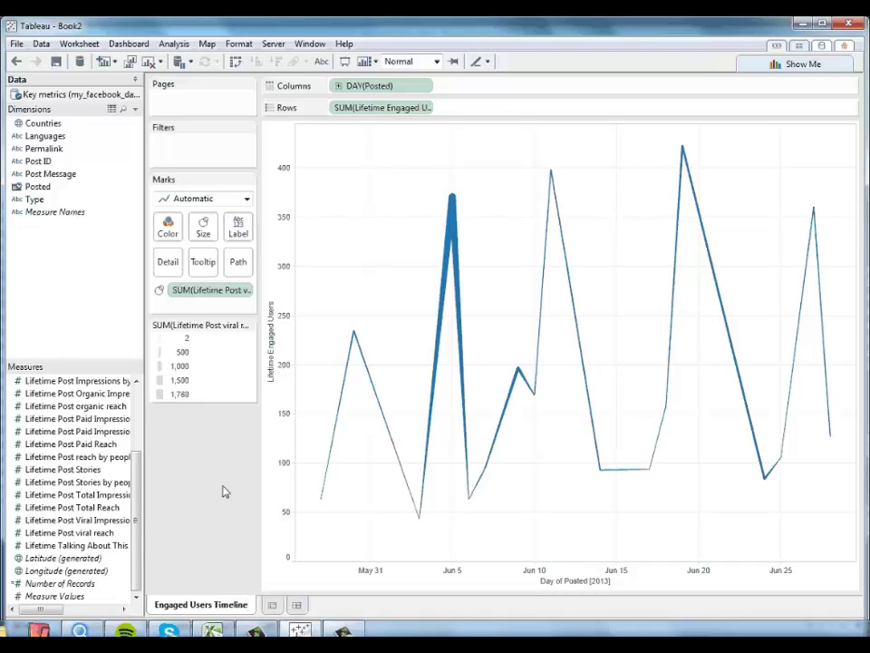
# On a new worksheet, put Posted on Rows as discrete individual days
pyautogui.click(273, 606)
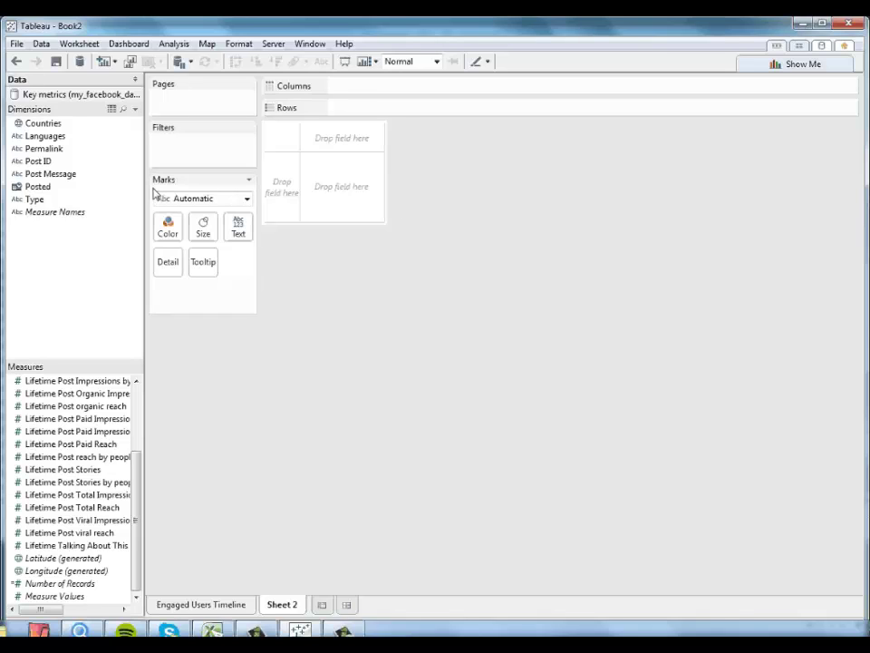
pyautogui.moveTo(43, 192); pyautogui.dragTo(352, 109)
pyautogui.click(424, 108)
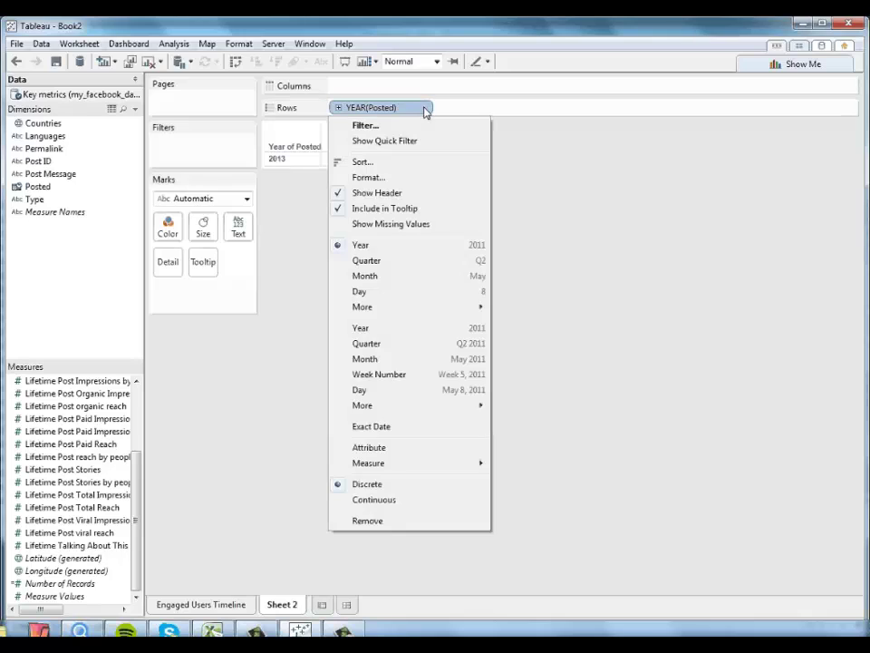
pyautogui.click(417, 389)
pyautogui.click(425, 108)
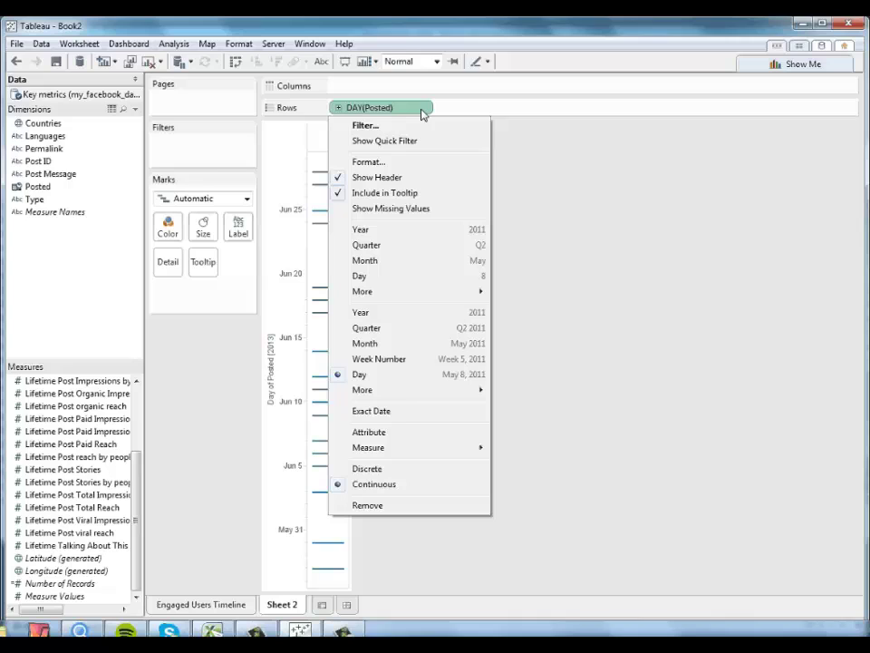
pyautogui.click(390, 471)
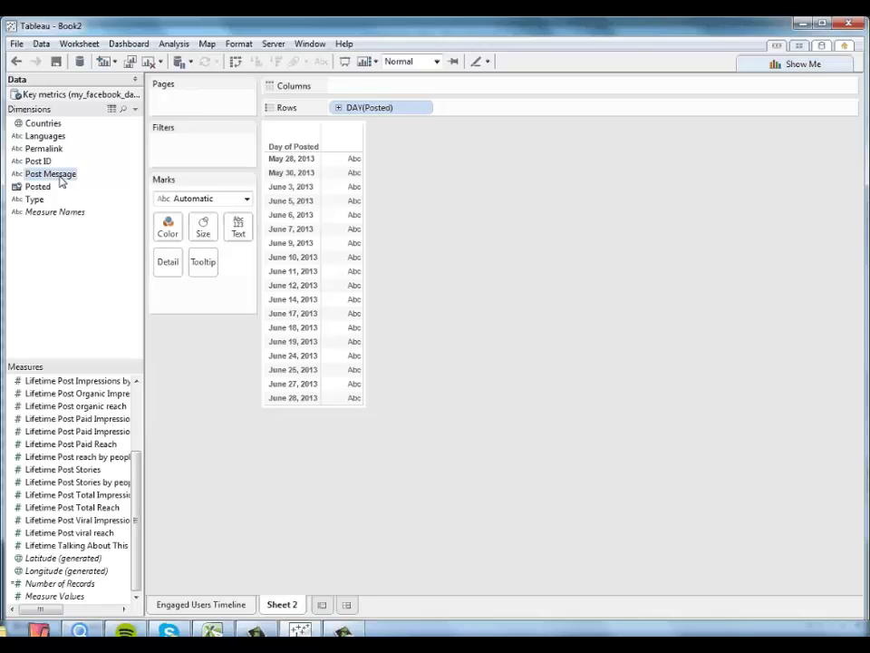
# Add Post Message and discrete Lifetime Post viral reach to Rows
pyautogui.moveTo(59, 179); pyautogui.dragTo(461, 112)
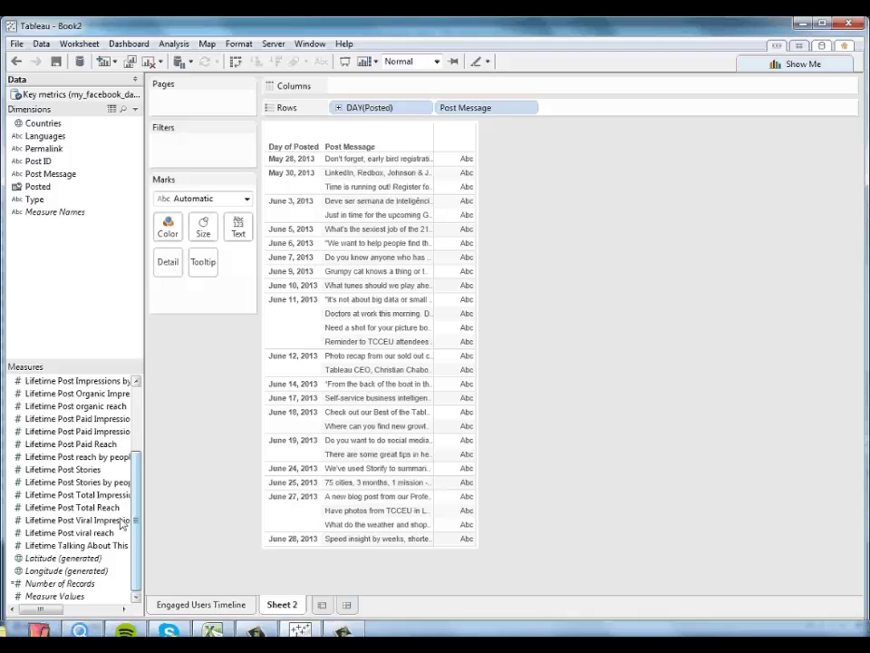
pyautogui.moveTo(69, 532); pyautogui.dragTo(595, 108)
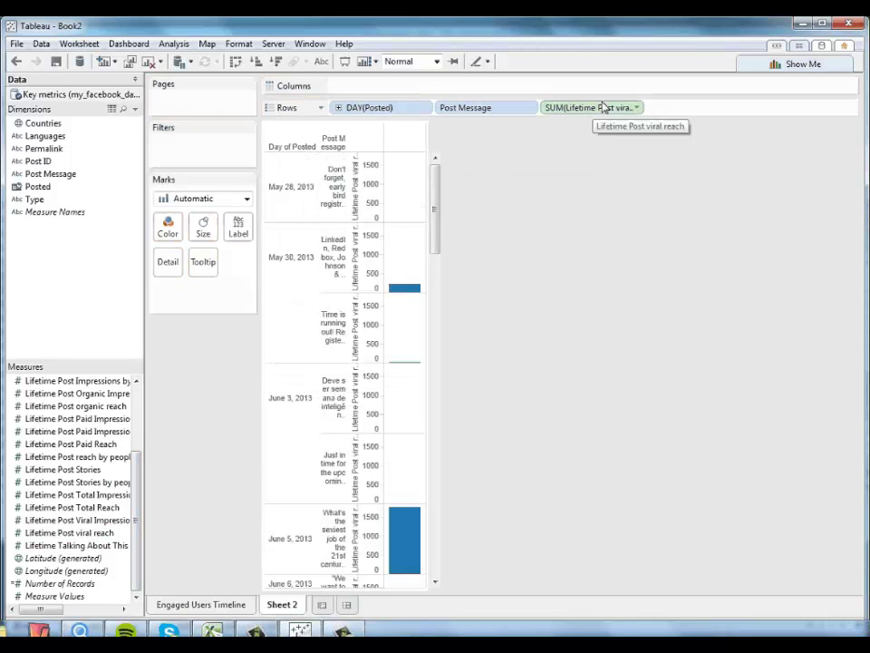
pyautogui.click(638, 108)
pyautogui.click(621, 272)
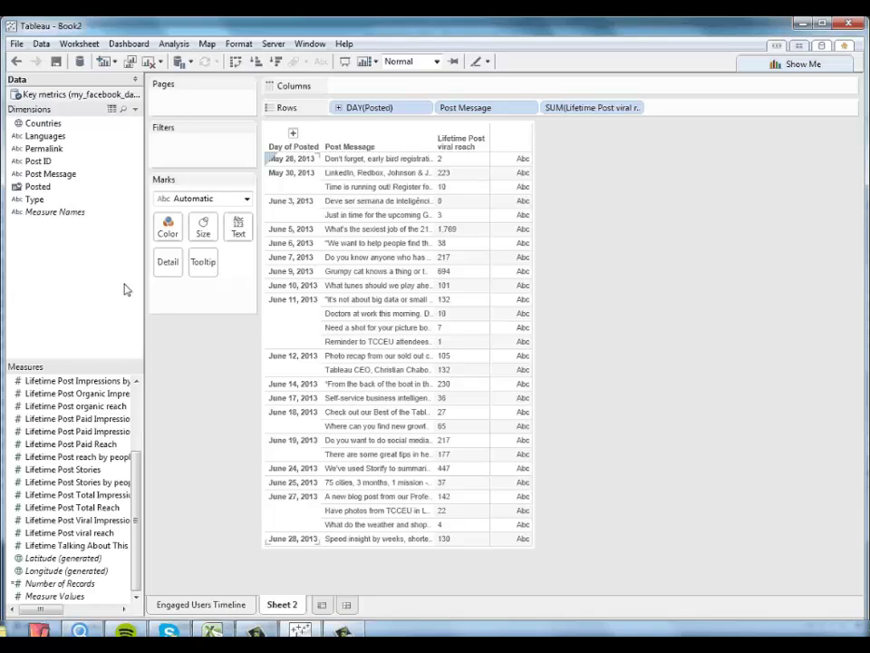
# Add Posted to Rows again as a discrete posting hour
pyautogui.moveTo(43, 187); pyautogui.dragTo(704, 105)
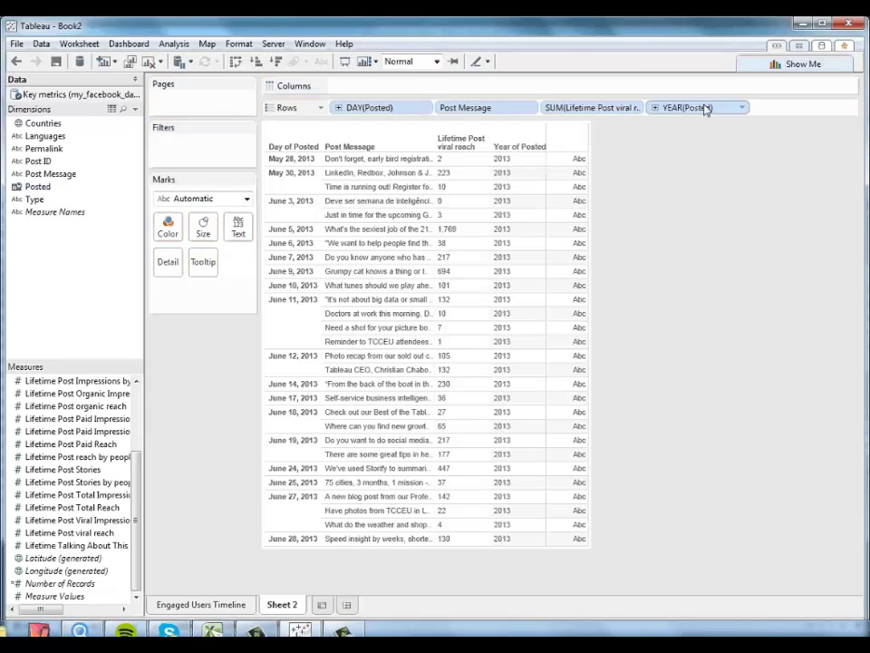
pyautogui.click(741, 109)
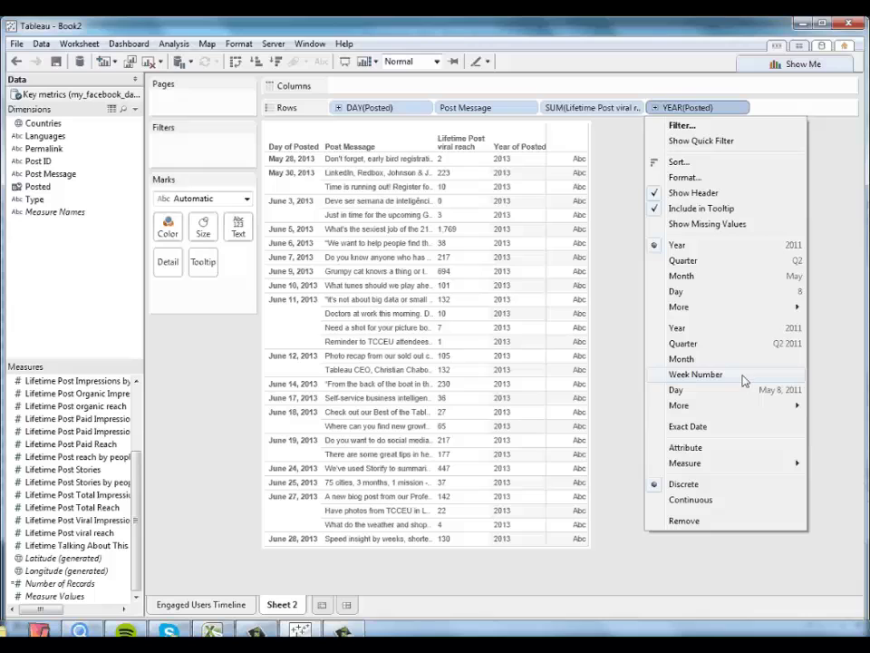
pyautogui.moveTo(743, 415)
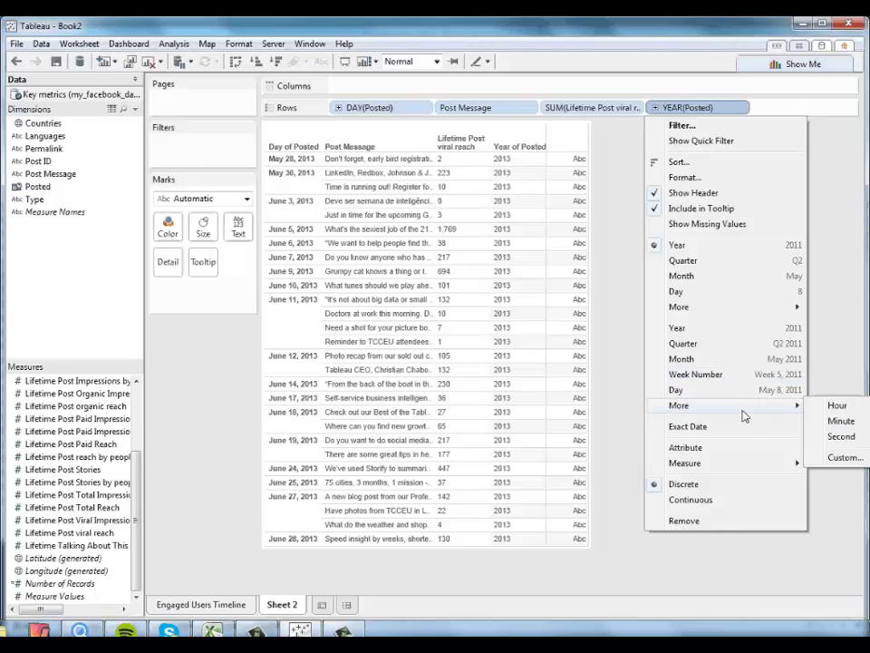
pyautogui.click(834, 405)
pyautogui.click(742, 110)
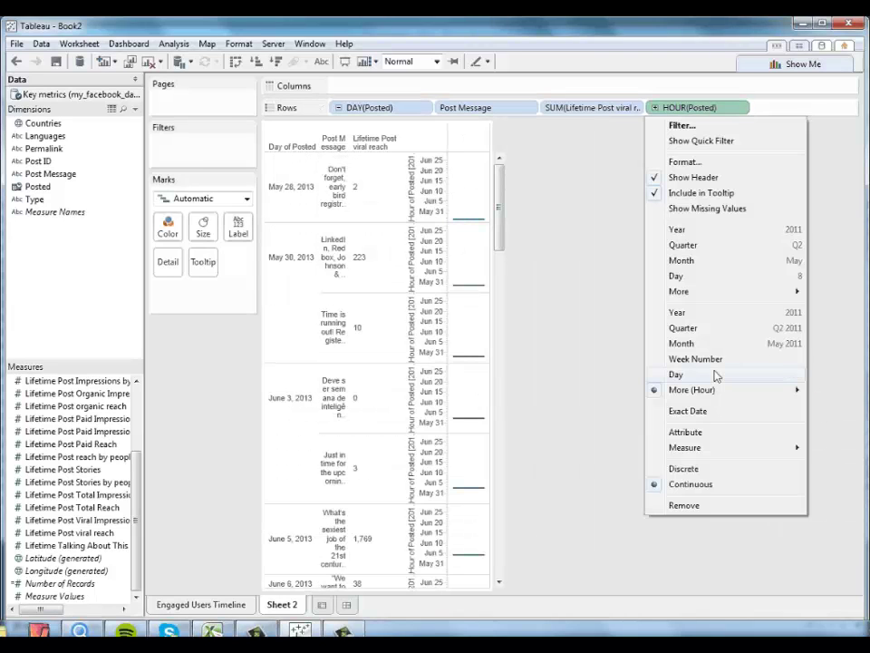
pyautogui.click(698, 472)
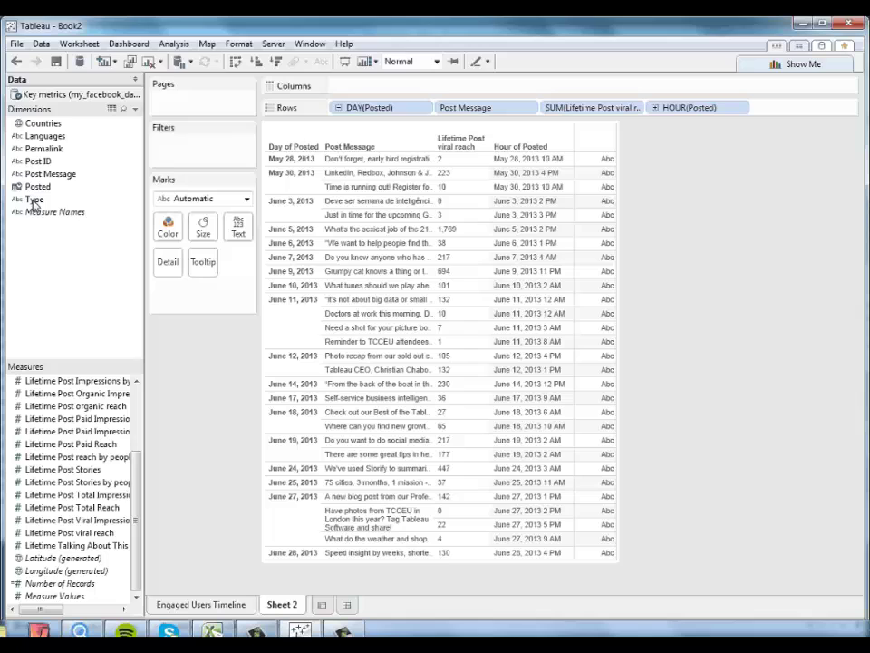
# Colour the Post Detail marks by Type and enlarge the squares with the Size slider
pyautogui.moveTo(34, 202); pyautogui.dragTo(167, 232)
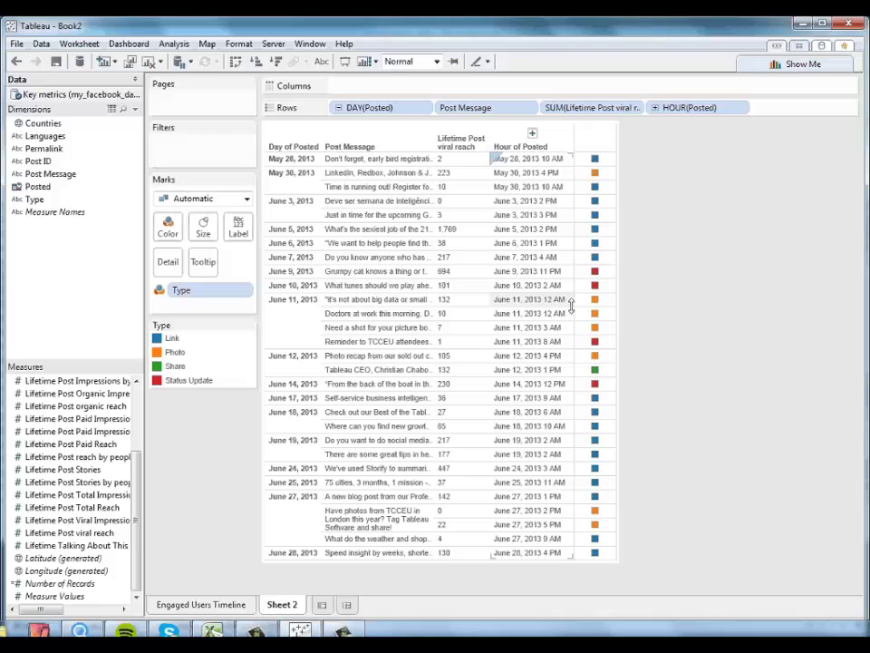
pyautogui.click(203, 230)
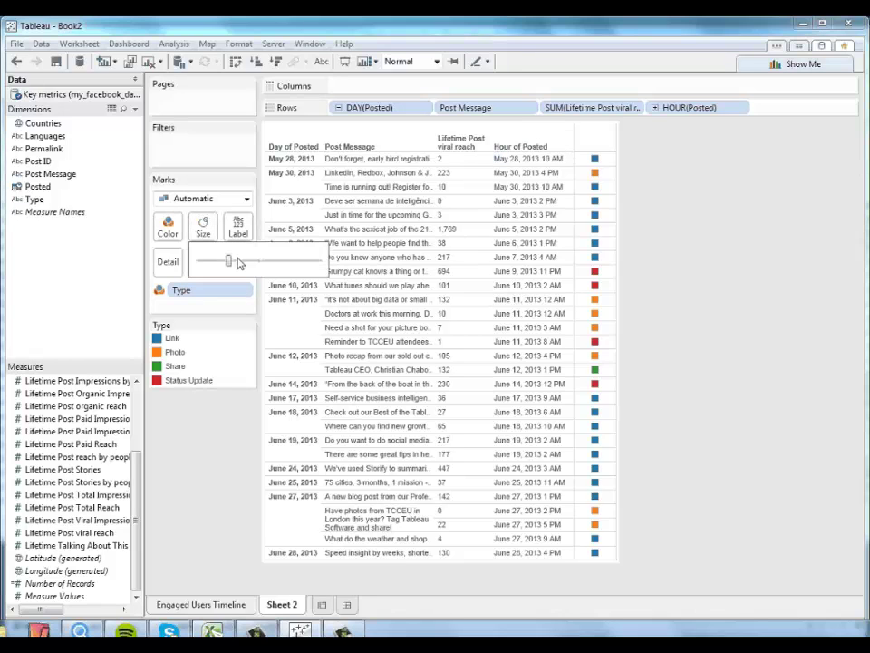
pyautogui.click(244, 263)
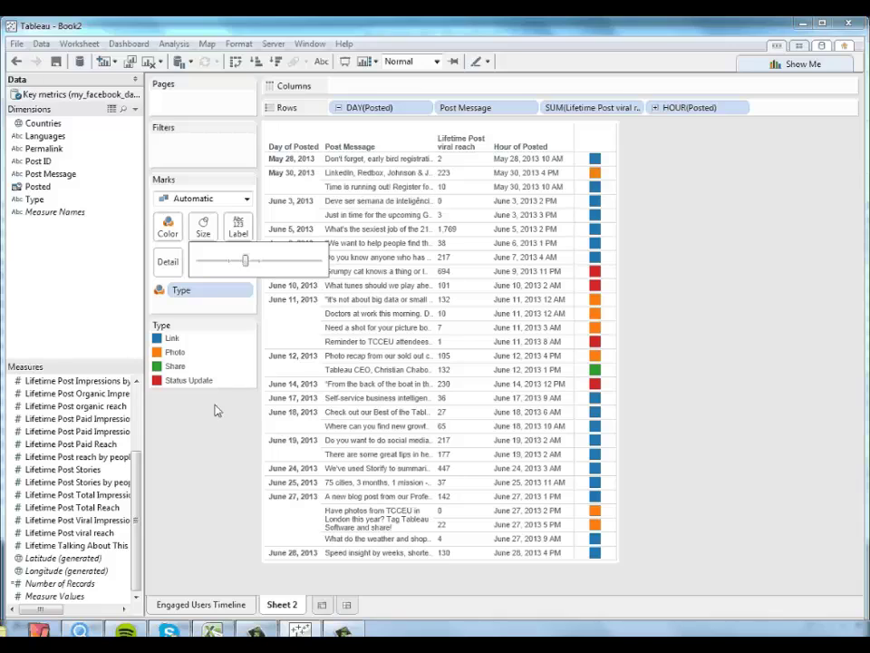
pyautogui.click(213, 433)
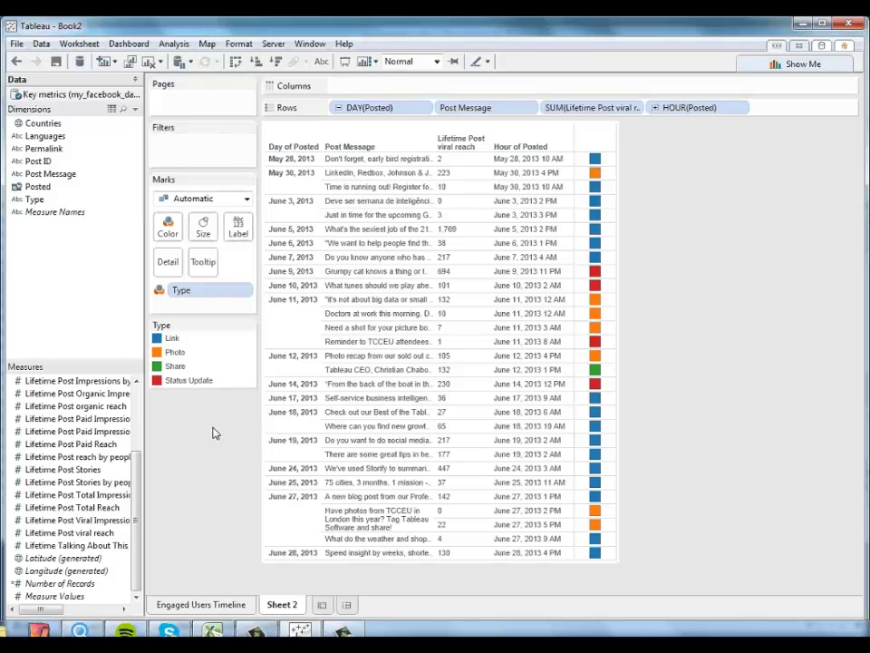
# Rename the Sheet 2 worksheet tab to 'Post Detail'
pyautogui.rightClick(282, 607)
pyautogui.click(326, 481)
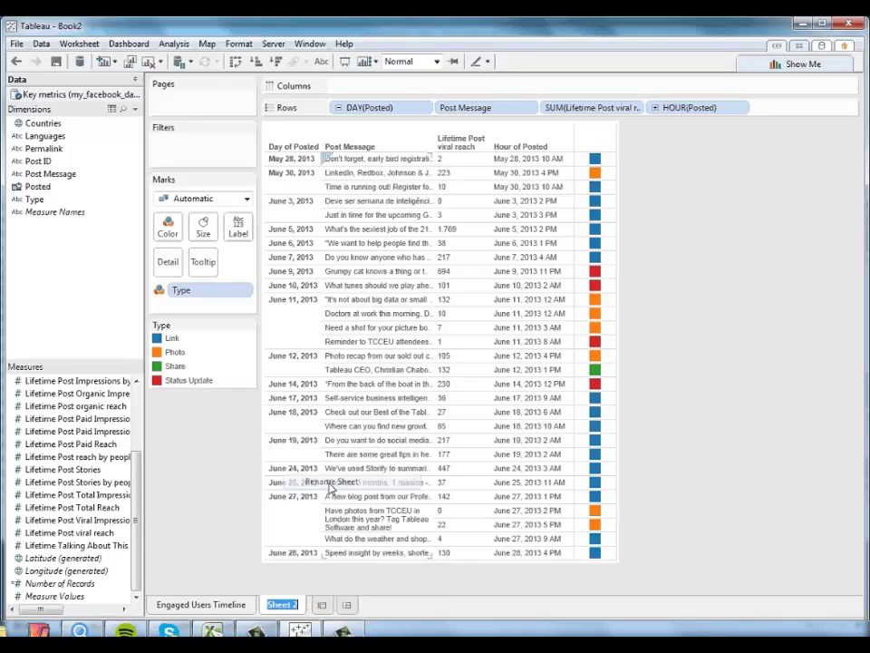
pyautogui.write('Post')
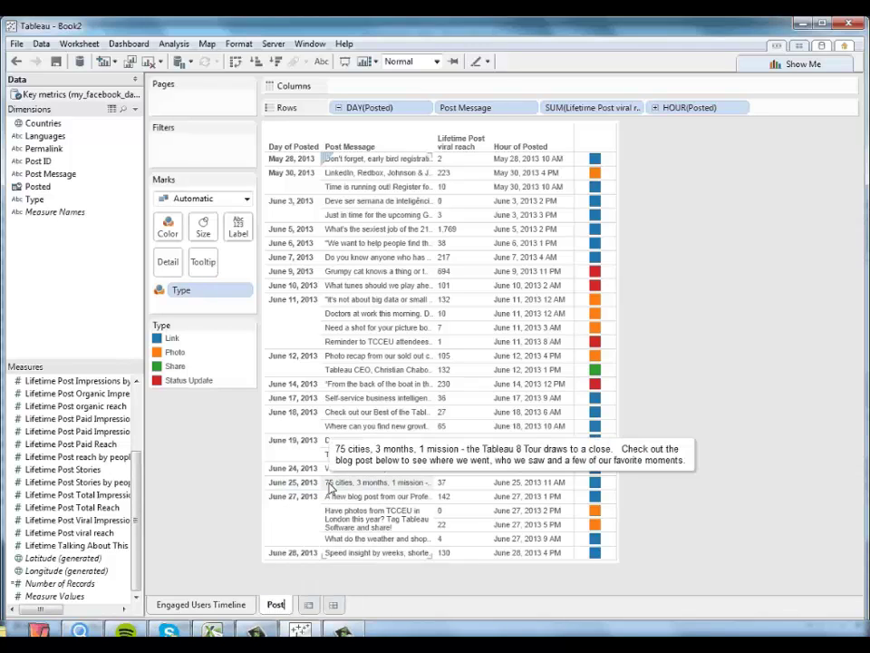
pyautogui.write(' Detail')
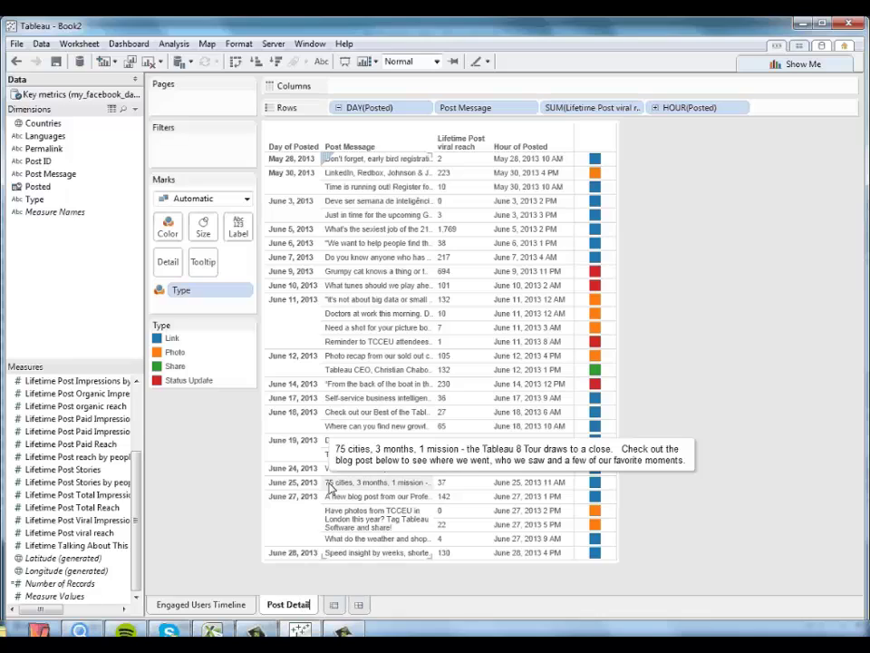
pyautogui.press('Return')
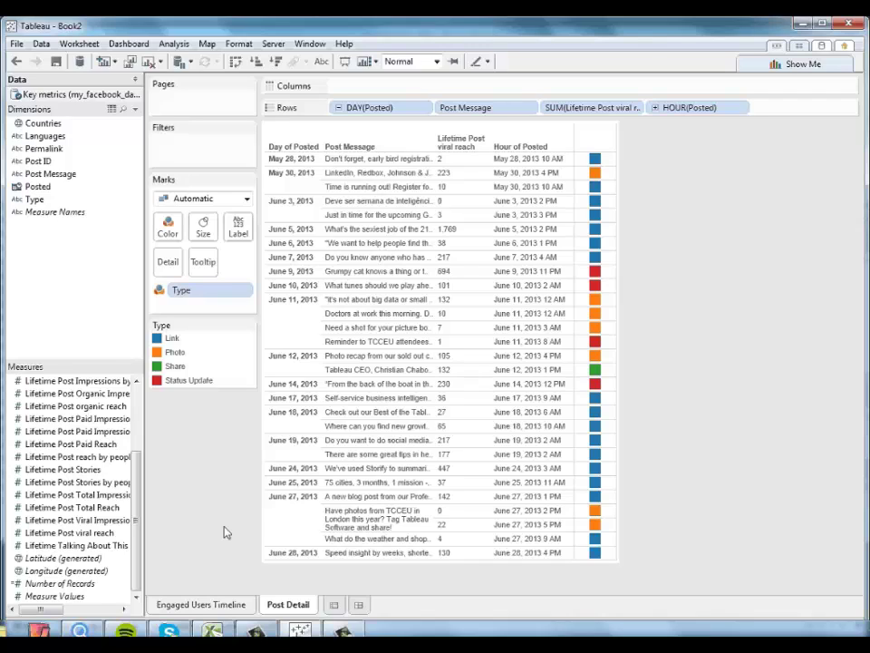
# Create a new dashboard with the Engaged Users Timeline on top and Post Detail below
pyautogui.click(360, 605)
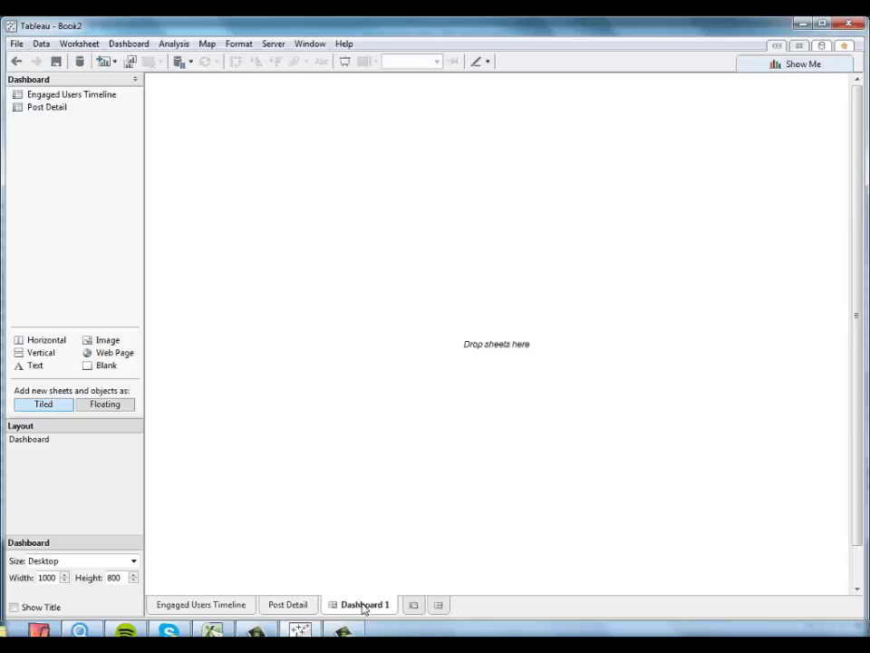
pyautogui.moveTo(86, 96); pyautogui.dragTo(438, 136)
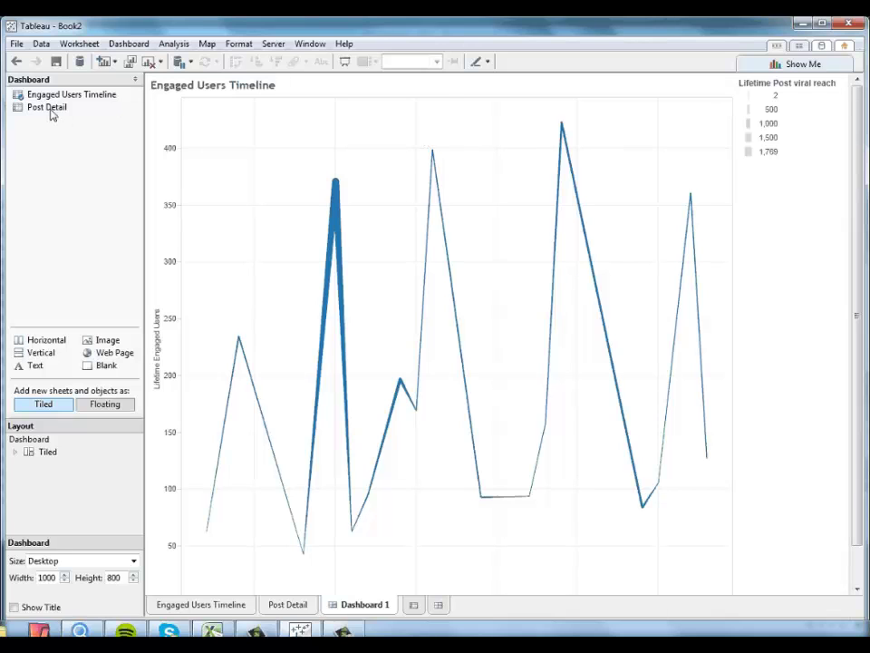
pyautogui.moveTo(50, 110); pyautogui.dragTo(449, 383)
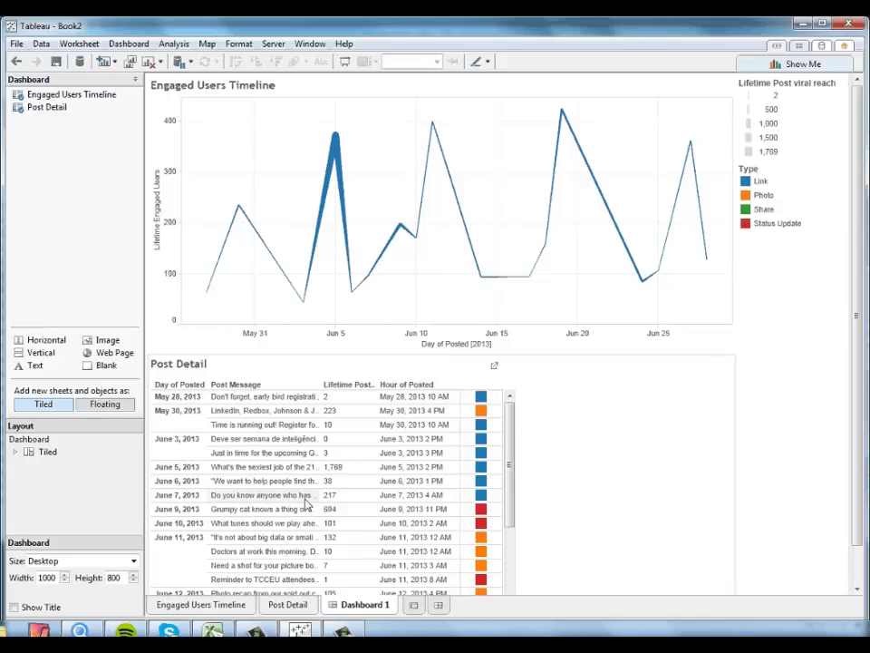
# Widen the Post Message column on the Post Detail sheet, then return to Dashboard 1
pyautogui.click(287, 604)
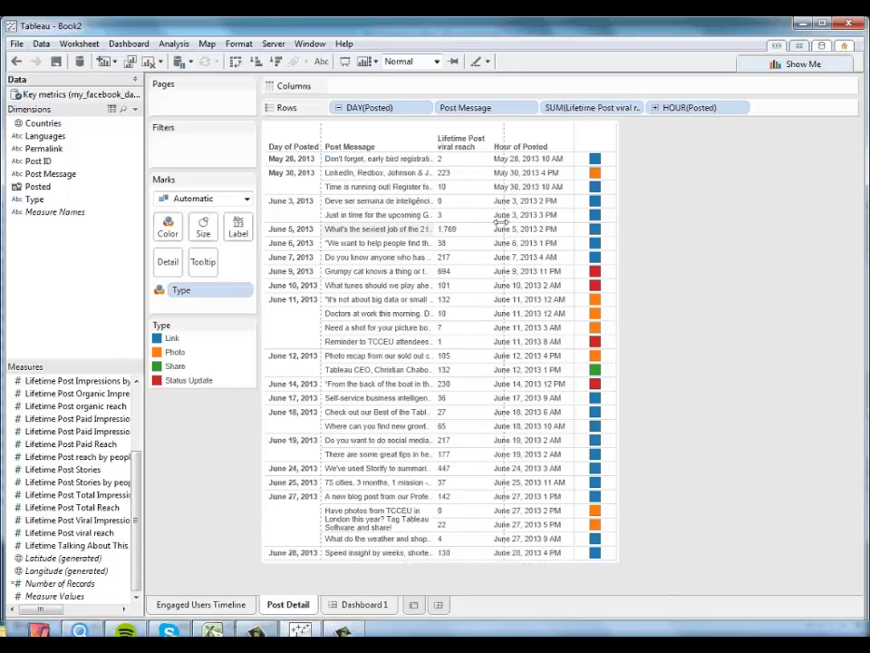
pyautogui.moveTo(501, 222); pyautogui.dragTo(571, 227)
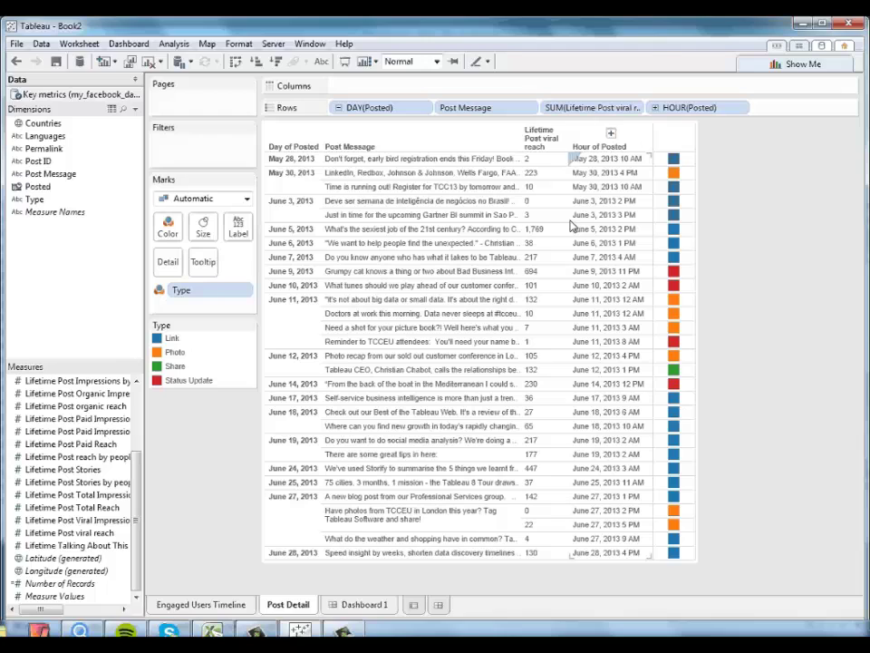
pyautogui.click(367, 605)
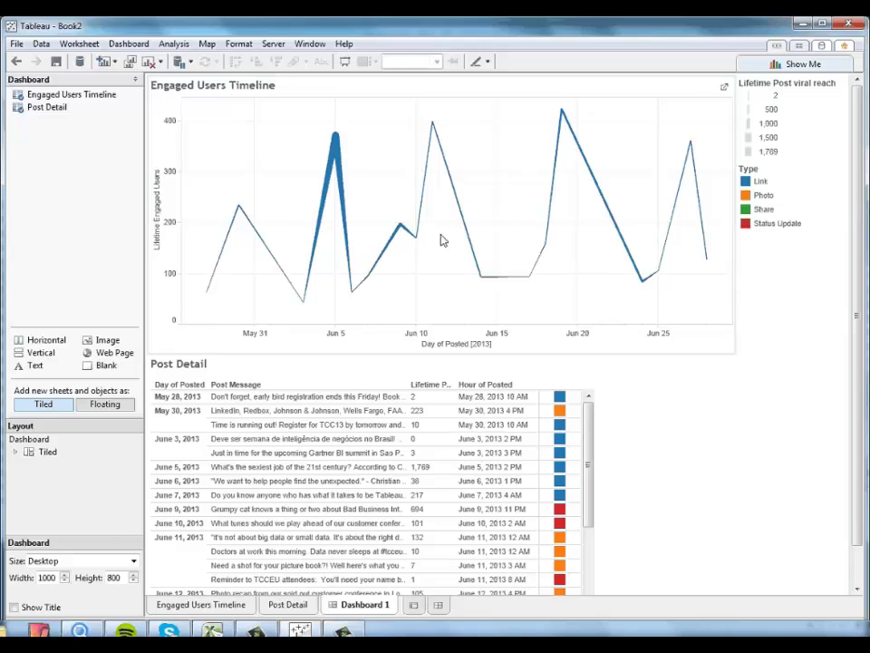
# Set the Engaged Users Timeline to act as a filter for the dashboard
pyautogui.click(656, 127)
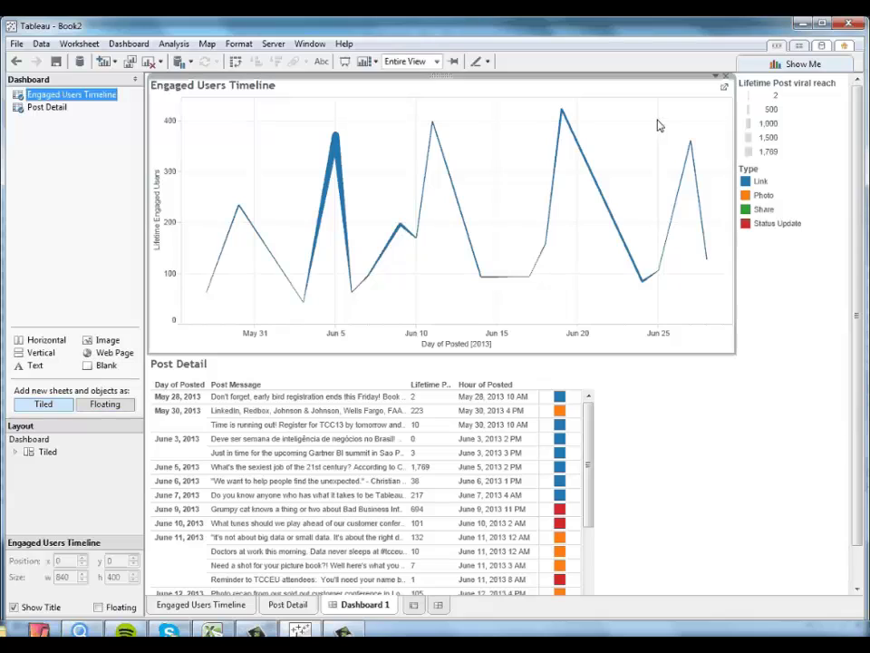
pyautogui.click(715, 77)
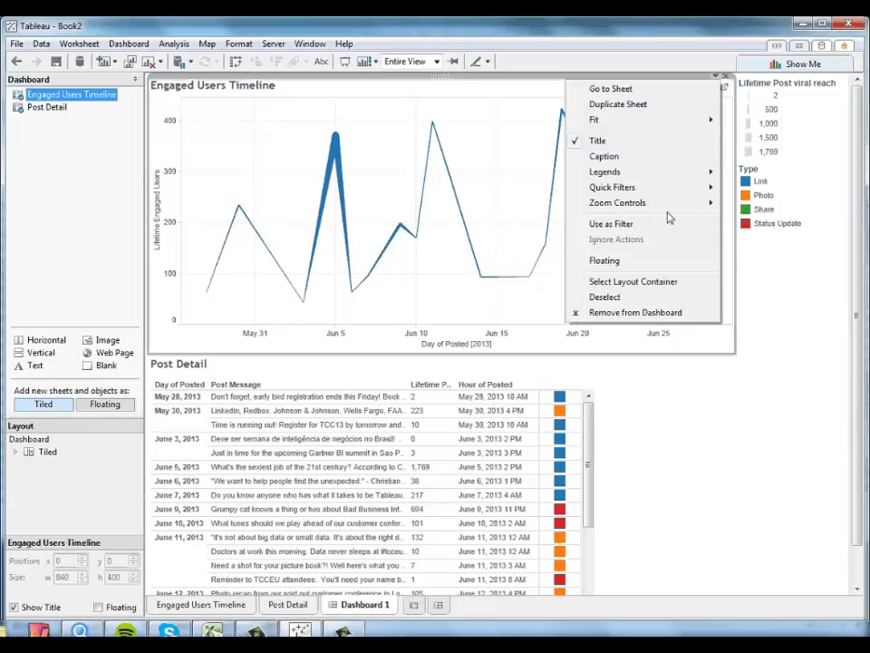
pyautogui.click(664, 225)
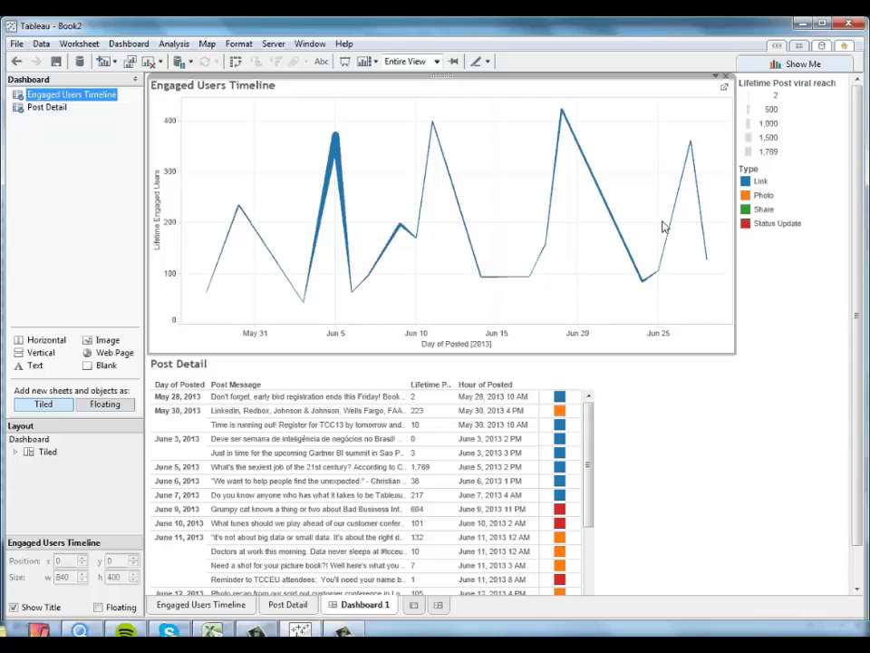
# Test the timeline filter on the June 5 and June 11 peaks, then clear it to show all posts
pyautogui.click(335, 138)
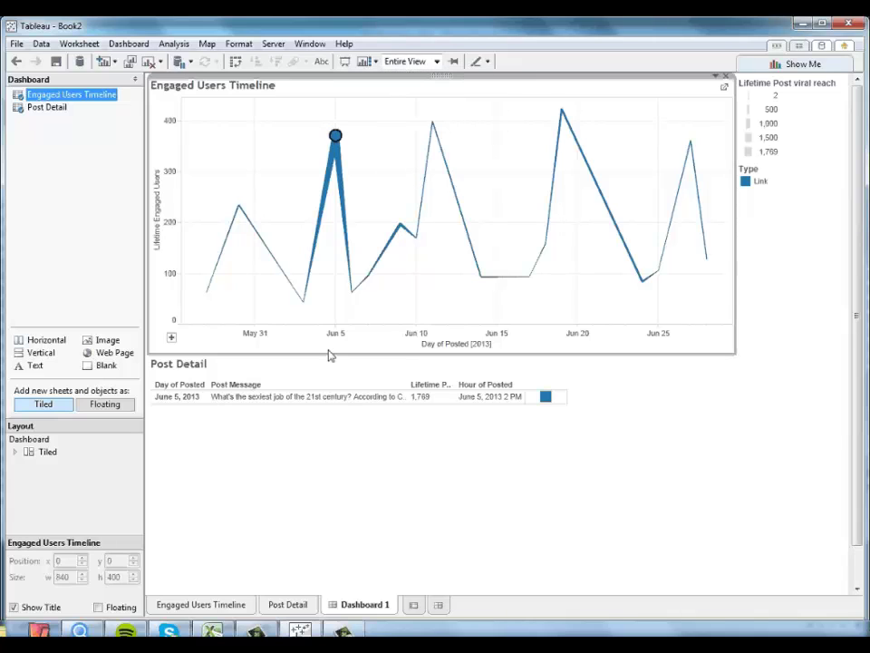
pyautogui.moveTo(317, 402)
pyautogui.click(435, 131)
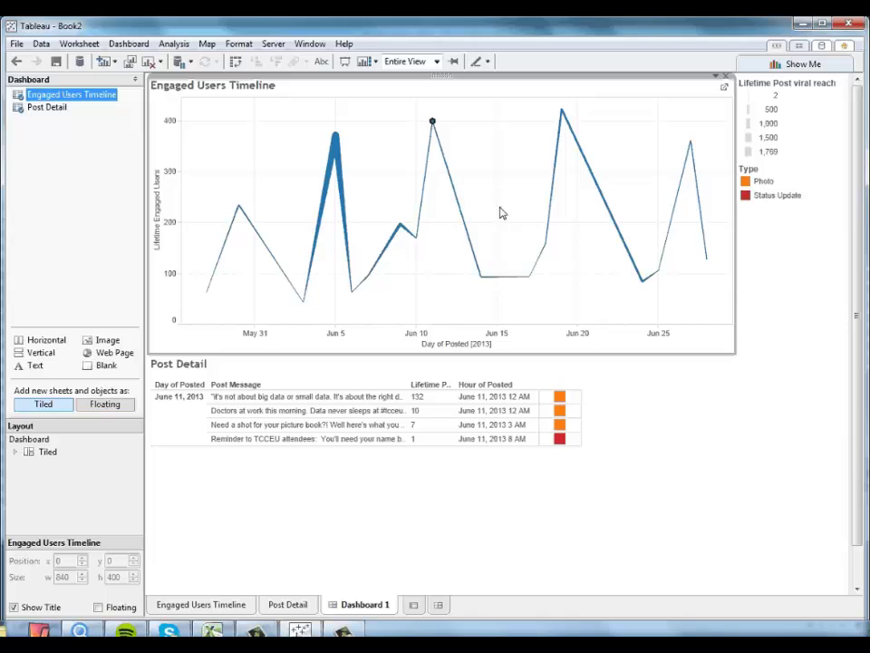
pyautogui.click(499, 178)
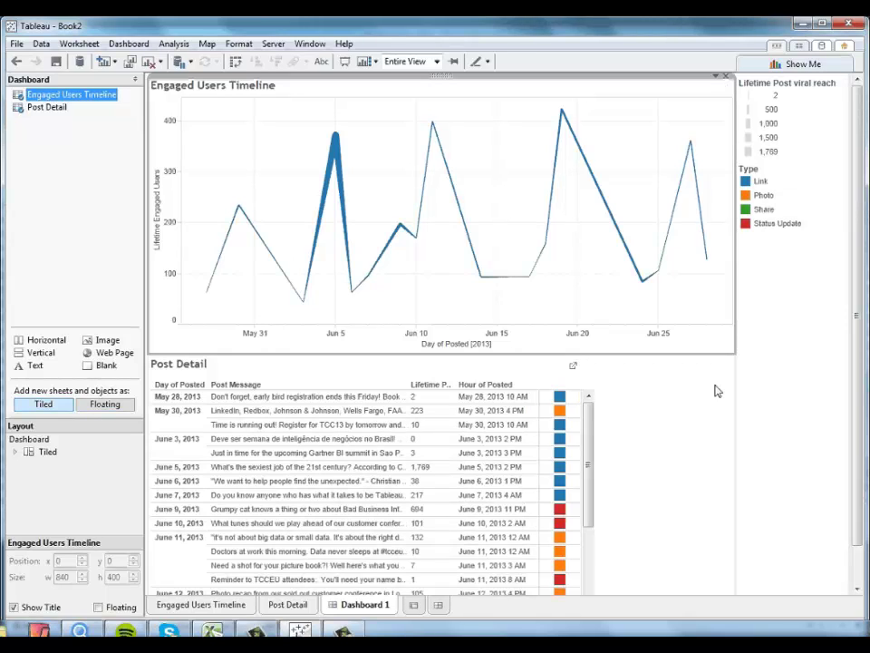
pyautogui.click(545, 384)
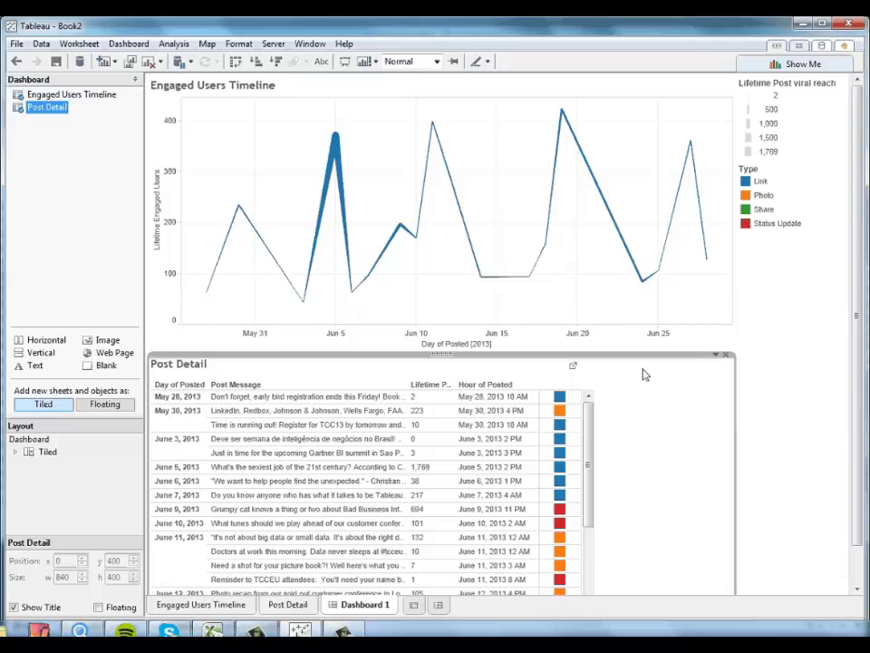
# Add a Type quick filter for the Post Detail table and open its display settings
pyautogui.click(715, 358)
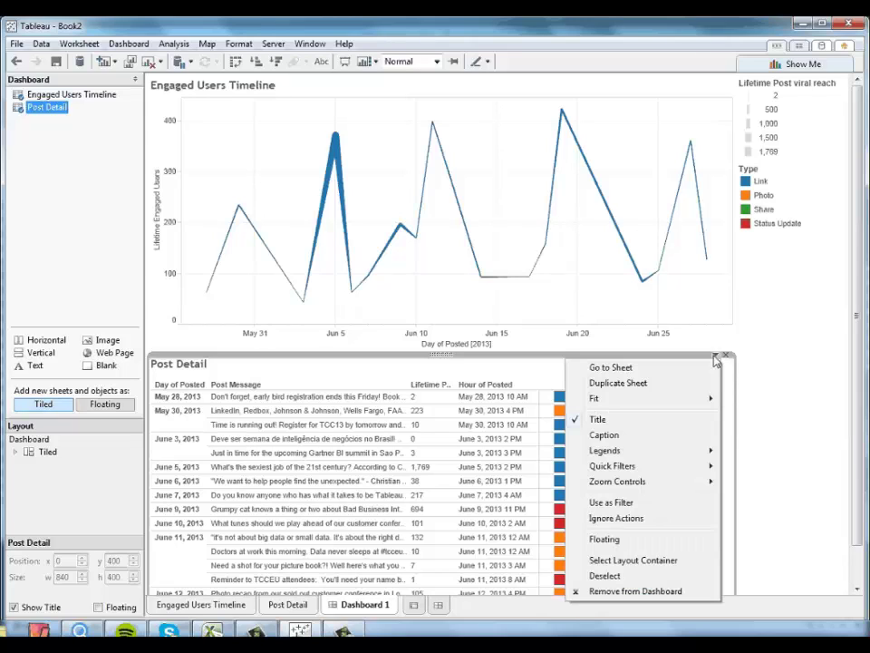
pyautogui.moveTo(694, 472)
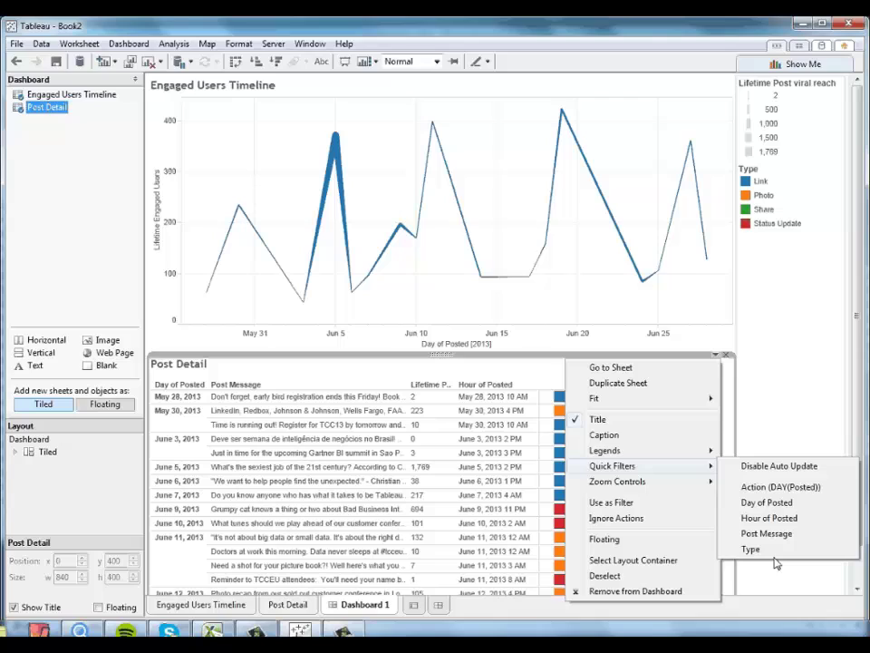
pyautogui.click(752, 550)
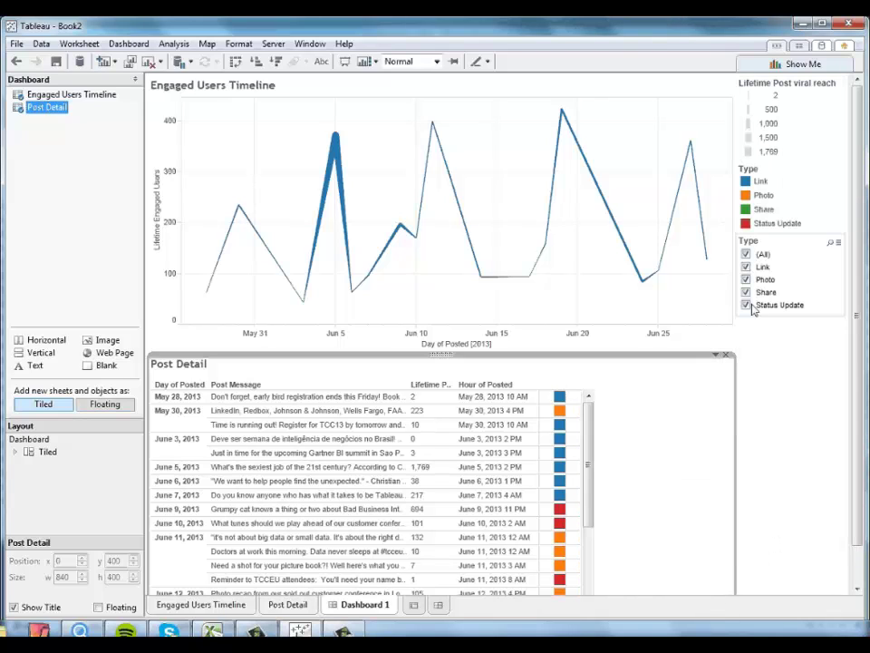
pyautogui.click(819, 243)
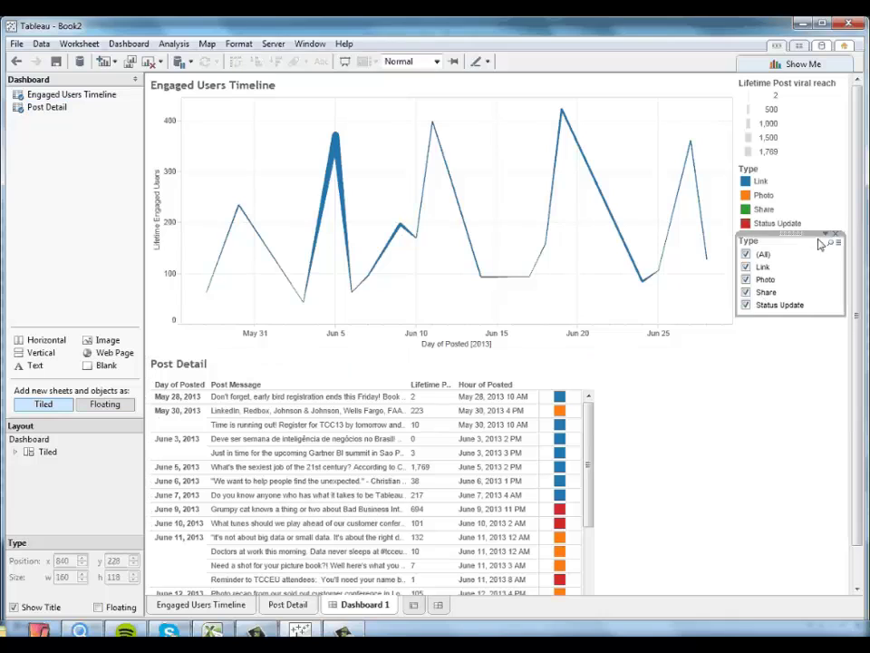
pyautogui.rightClick(826, 240)
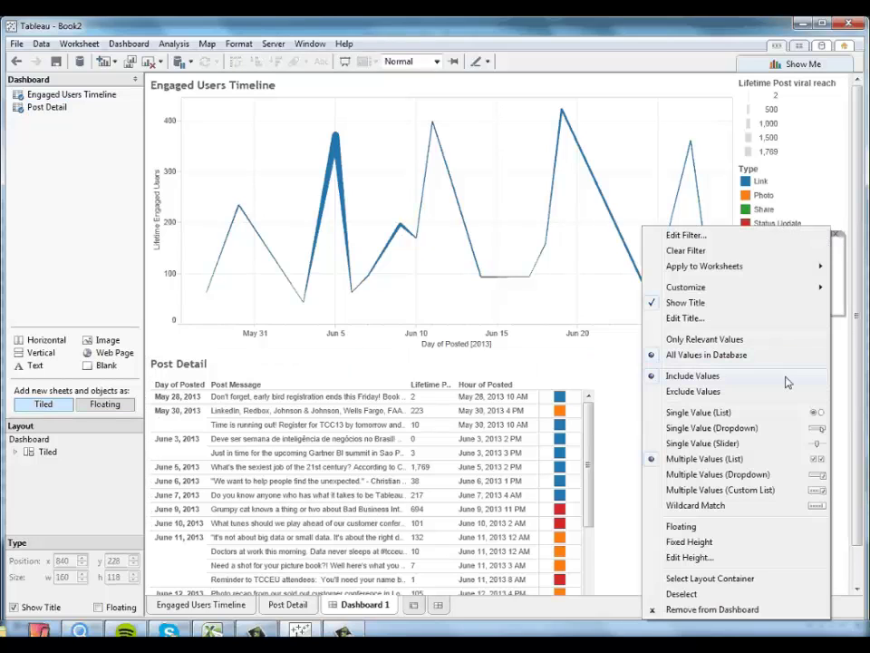
# Make the Type filter a Multiple Values dropdown and test it with Photo and Status Update
pyautogui.click(767, 475)
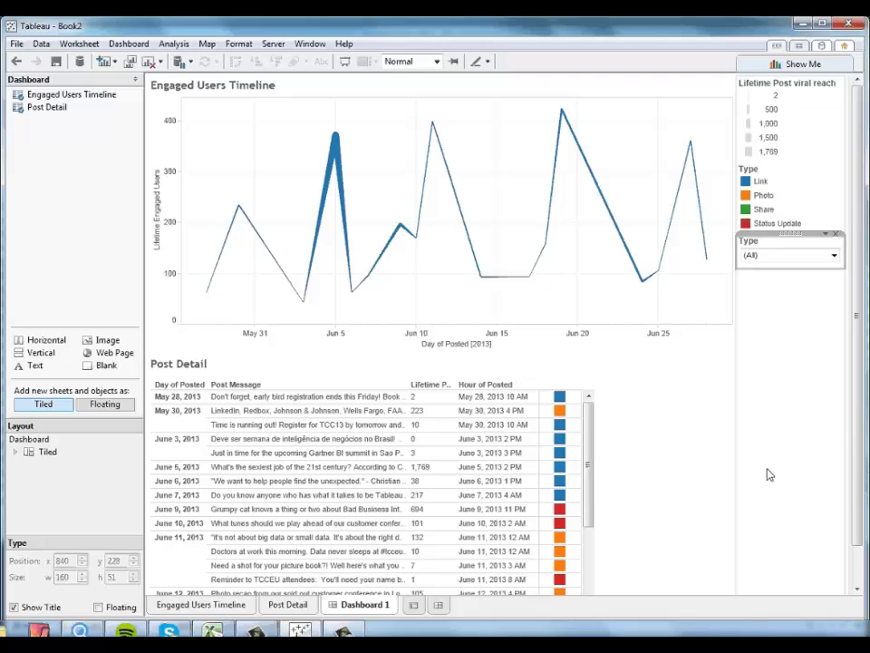
pyautogui.click(834, 257)
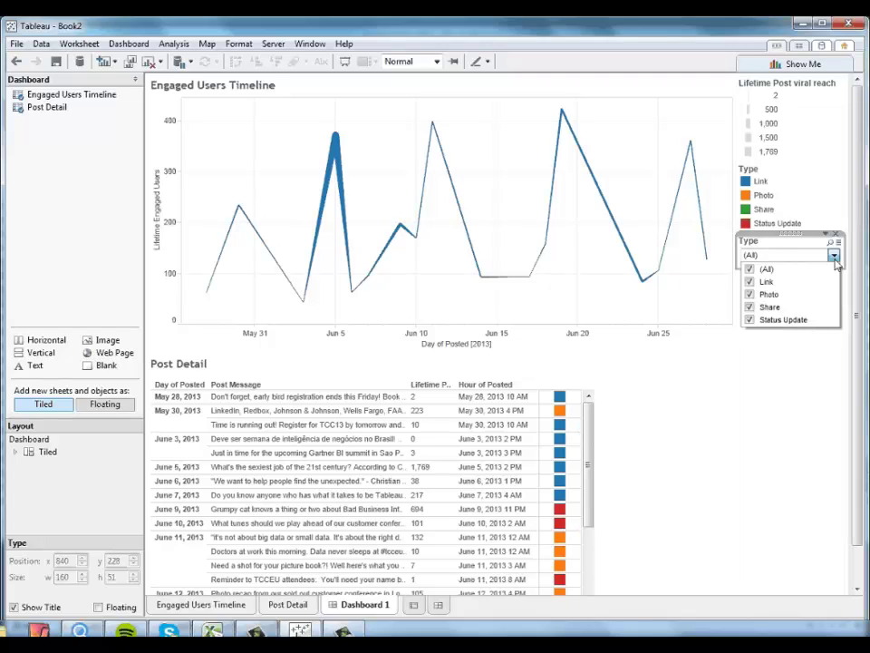
pyautogui.click(749, 269)
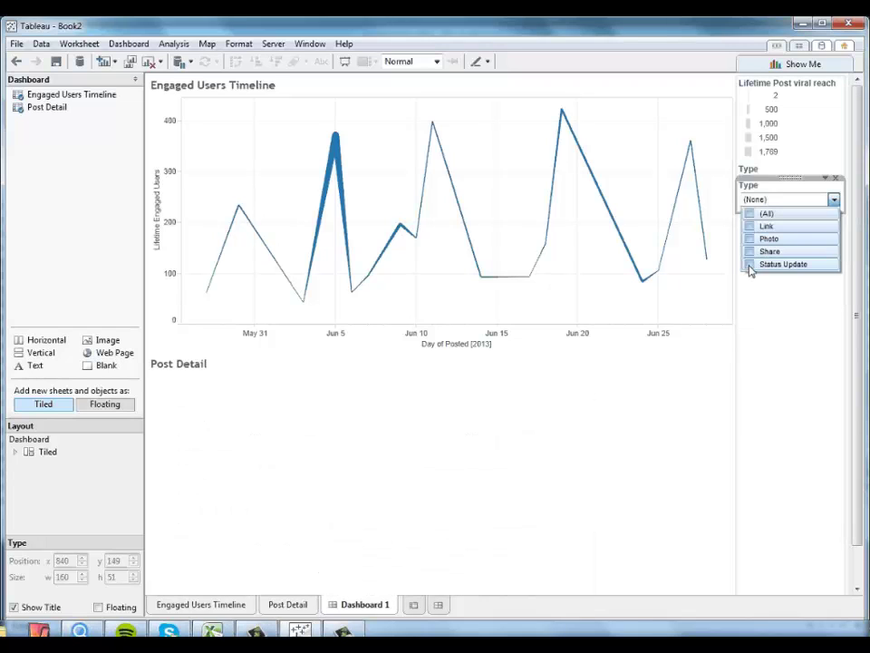
pyautogui.click(749, 213)
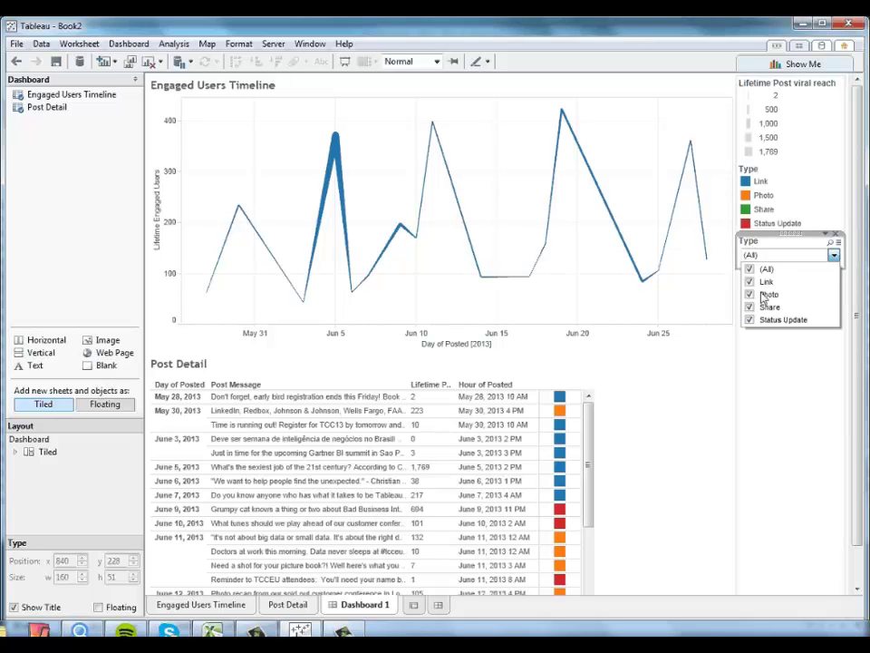
pyautogui.click(750, 269)
pyautogui.click(750, 239)
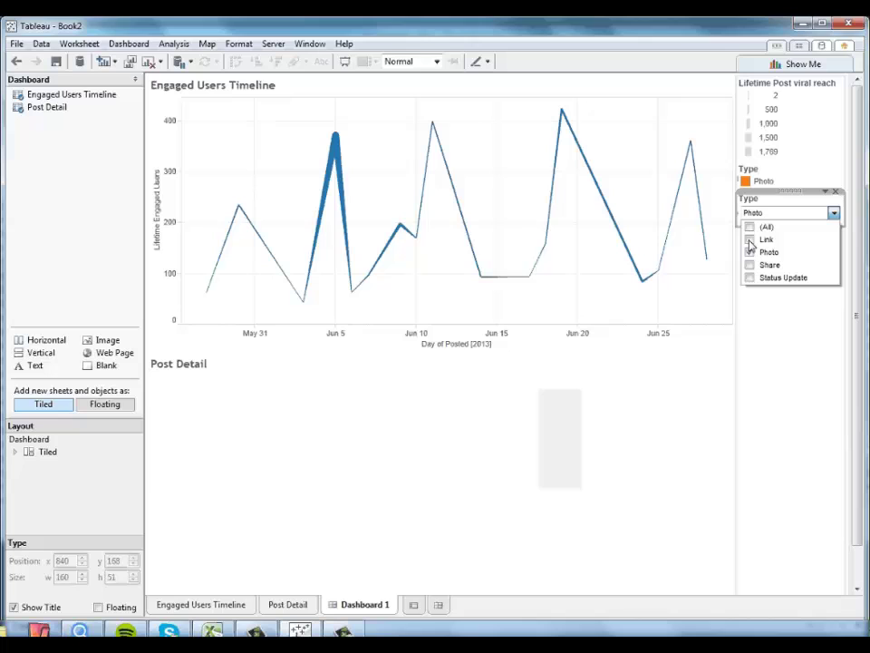
pyautogui.click(749, 277)
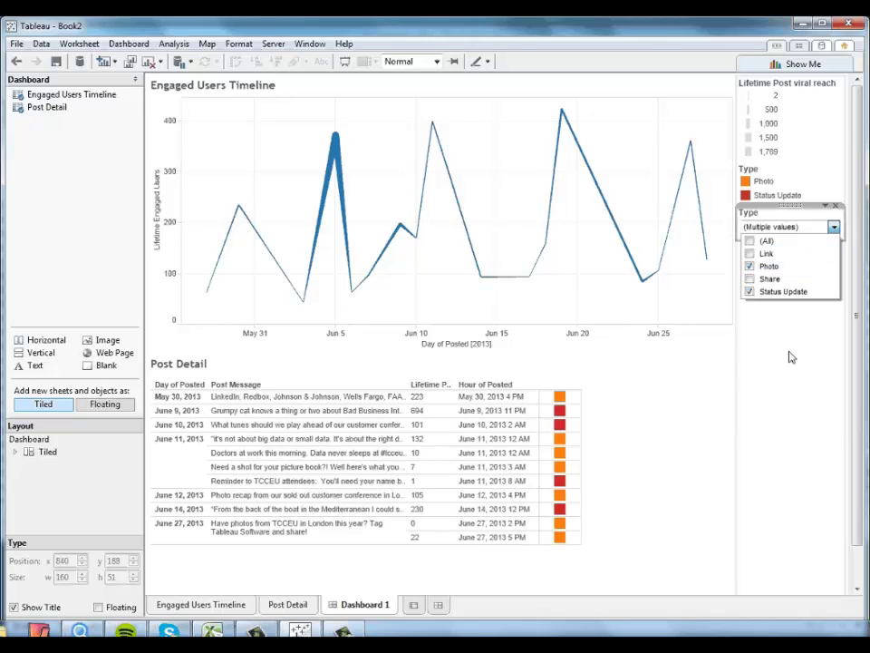
# Apply the Type filter to all worksheets using this data source and reselect all types
pyautogui.click(826, 209)
pyautogui.moveTo(806, 249)
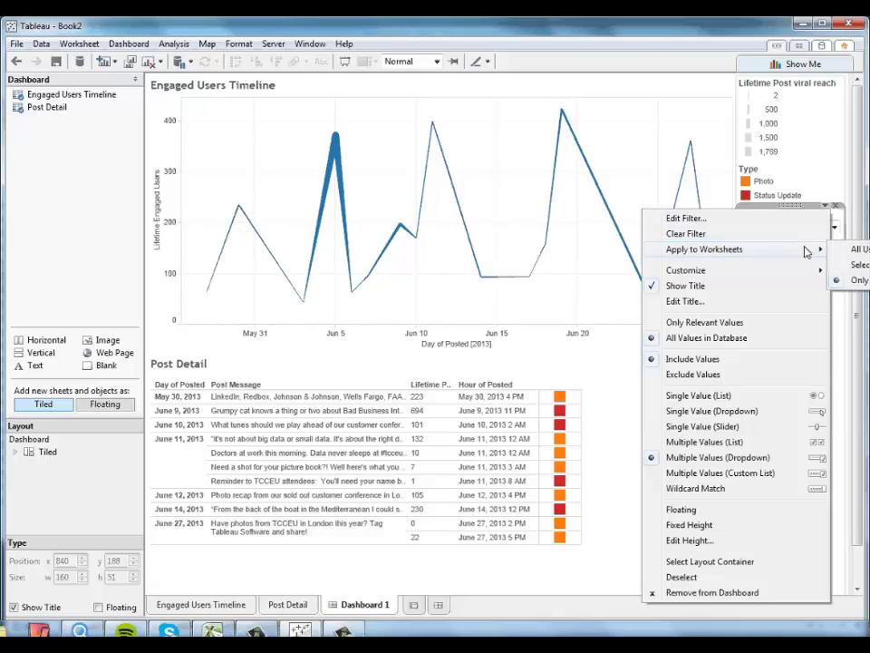
pyautogui.click(854, 252)
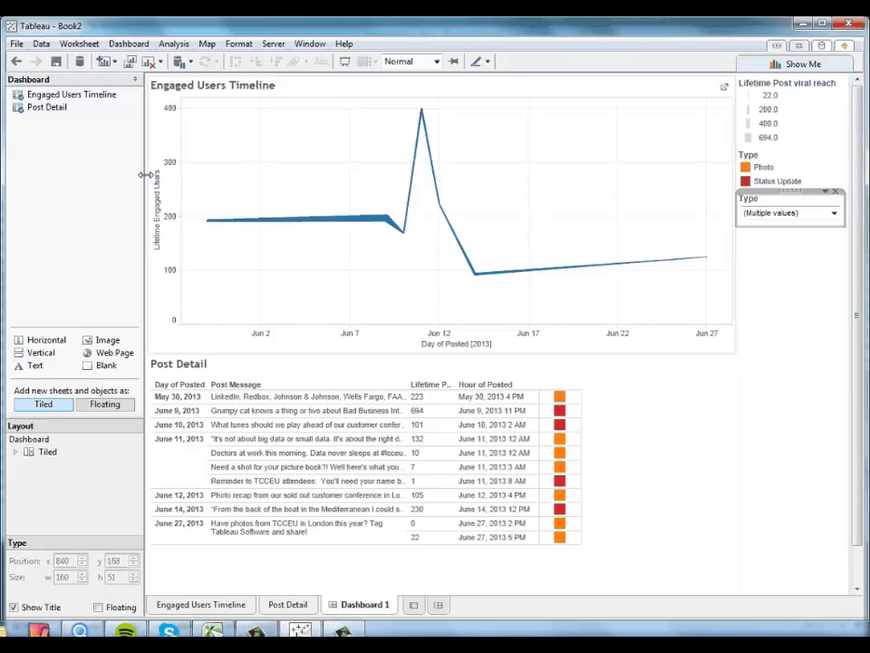
pyautogui.click(834, 213)
pyautogui.click(750, 239)
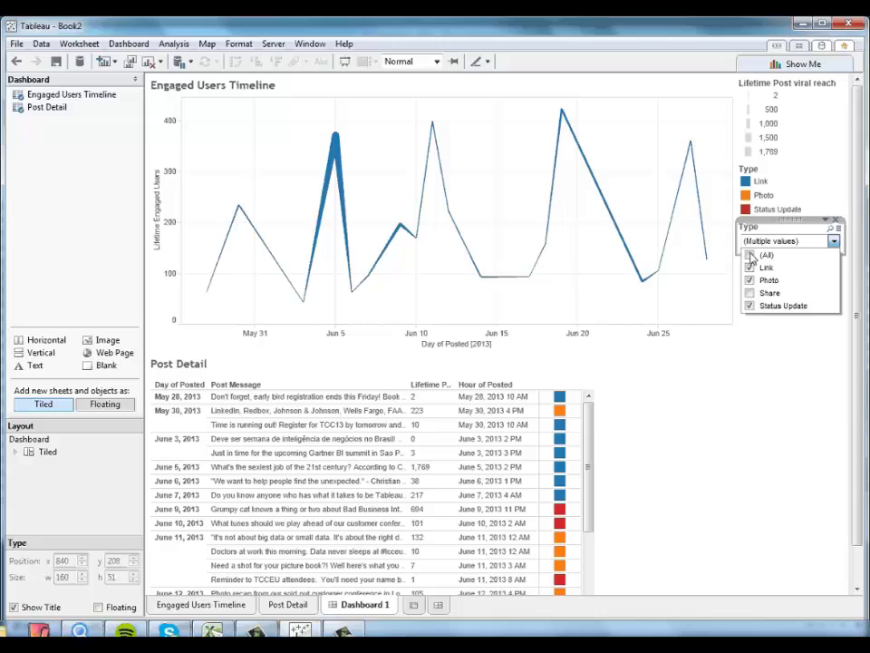
pyautogui.click(750, 256)
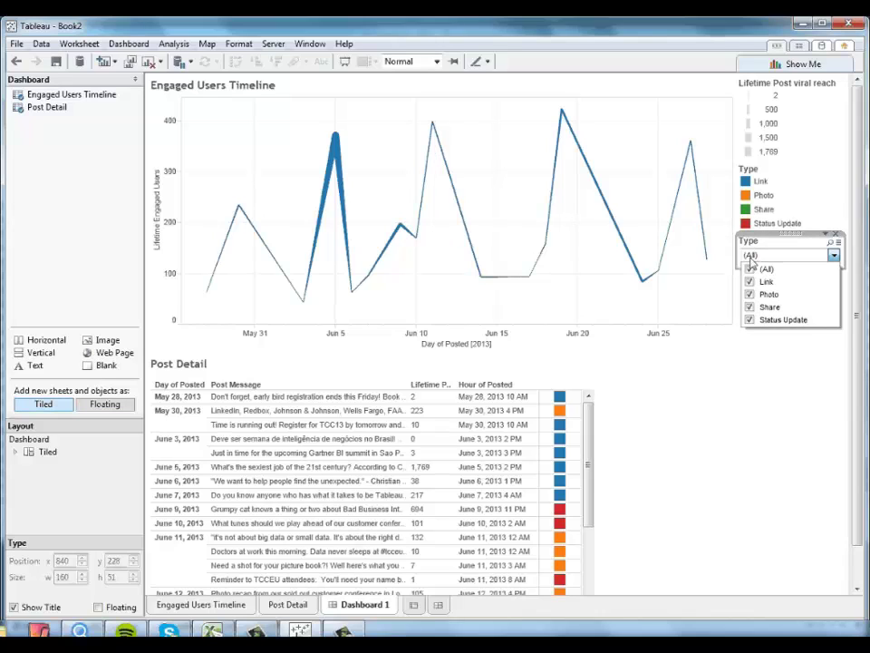
pyautogui.click(813, 419)
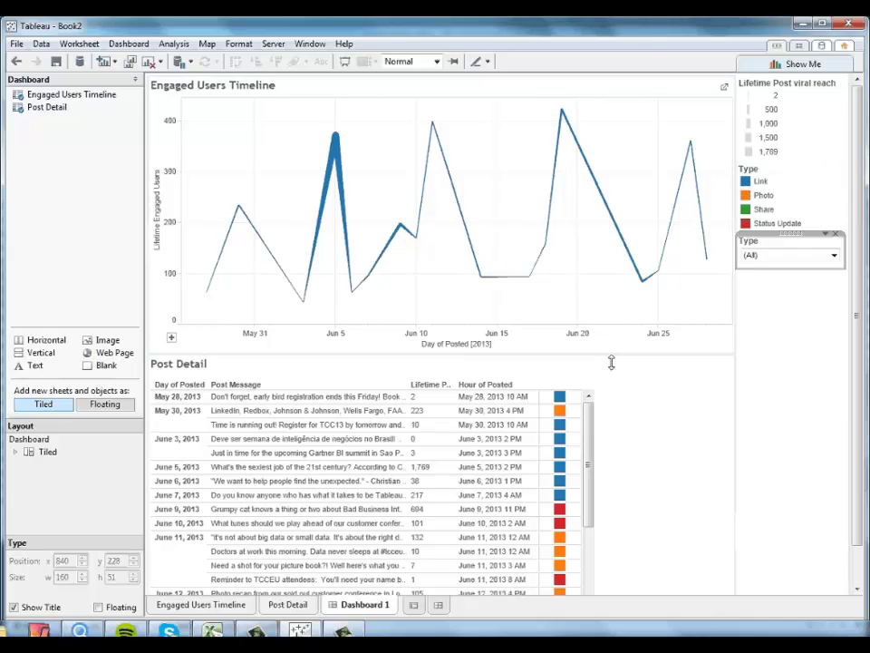
# Recolour the Engaged Users Timeline line dark purple and go back to Dashboard 1
pyautogui.moveTo(563, 453)
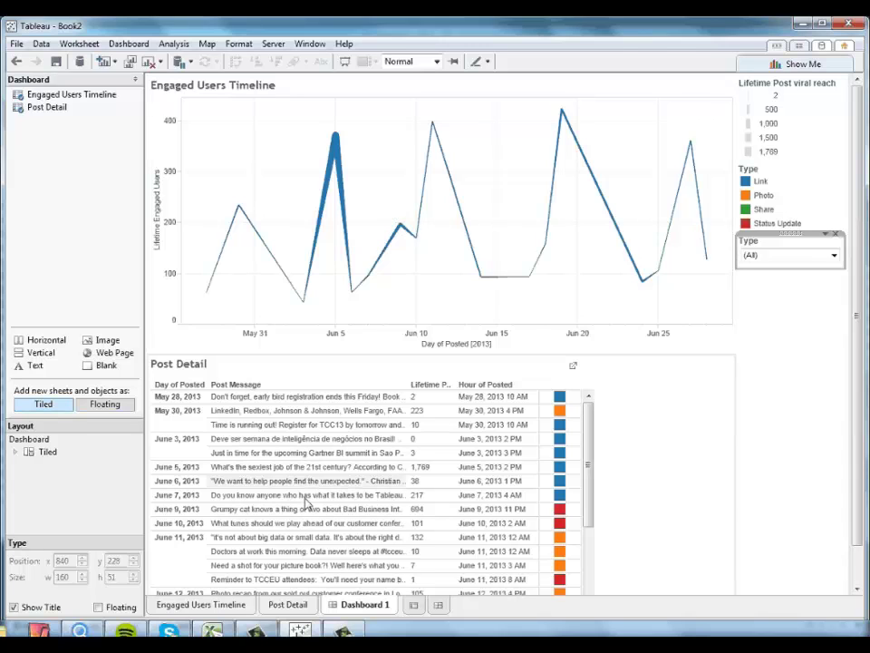
pyautogui.click(217, 605)
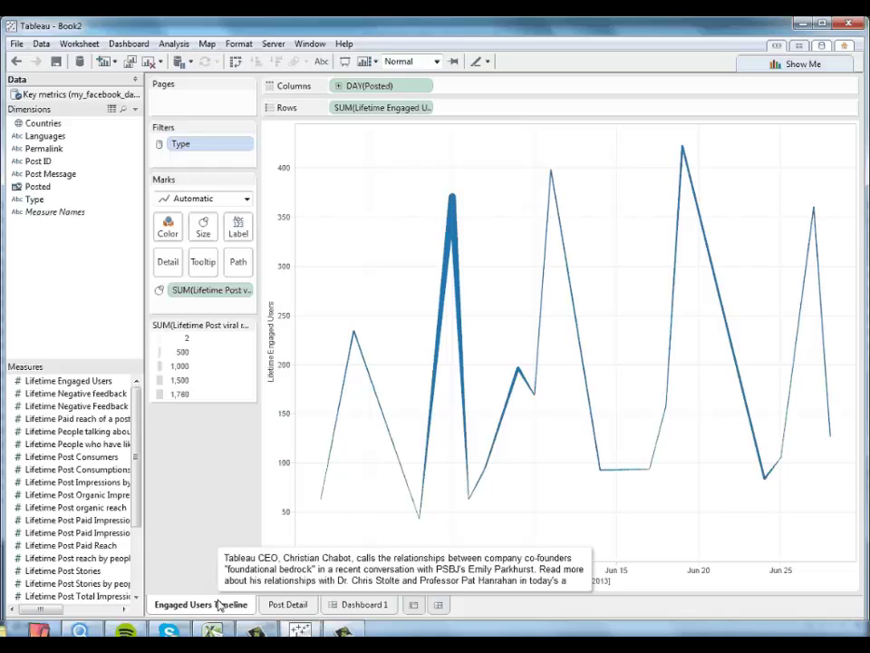
pyautogui.click(171, 229)
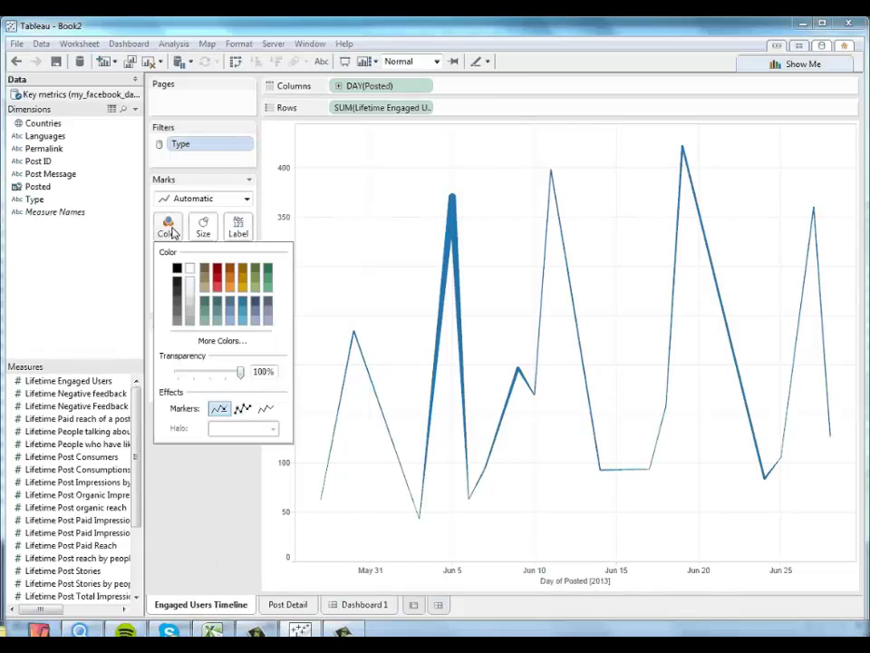
pyautogui.click(268, 305)
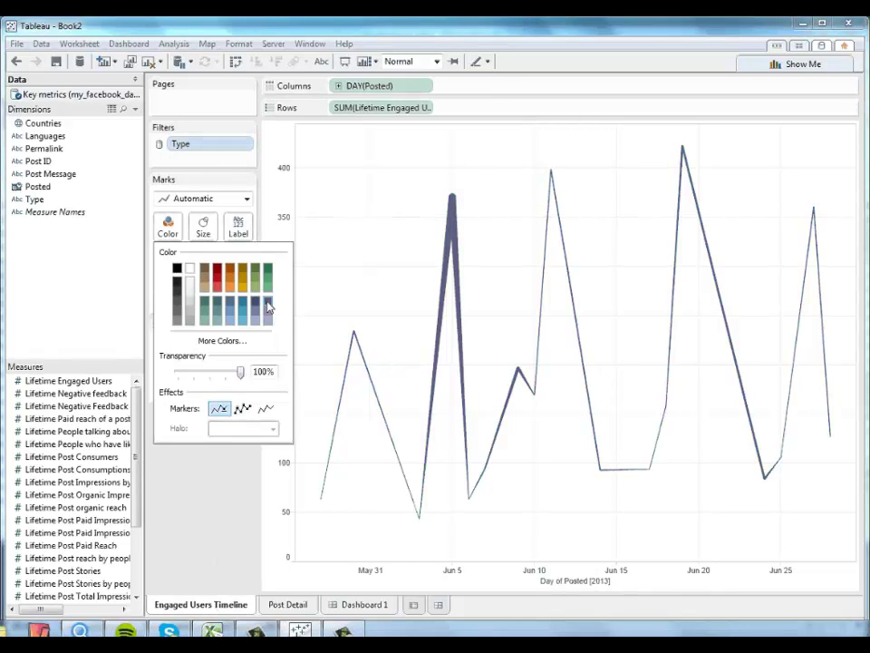
pyautogui.click(216, 507)
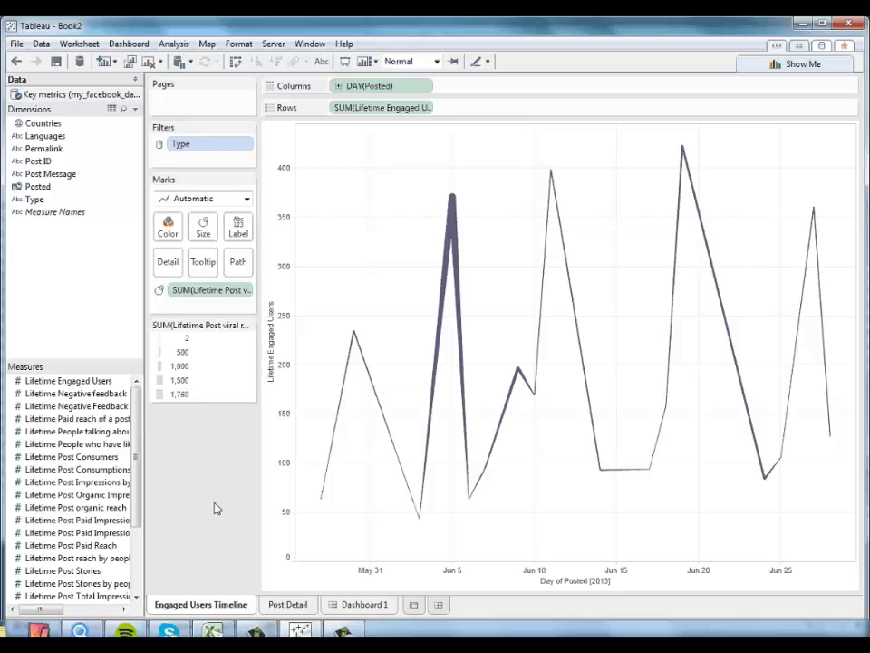
pyautogui.click(368, 603)
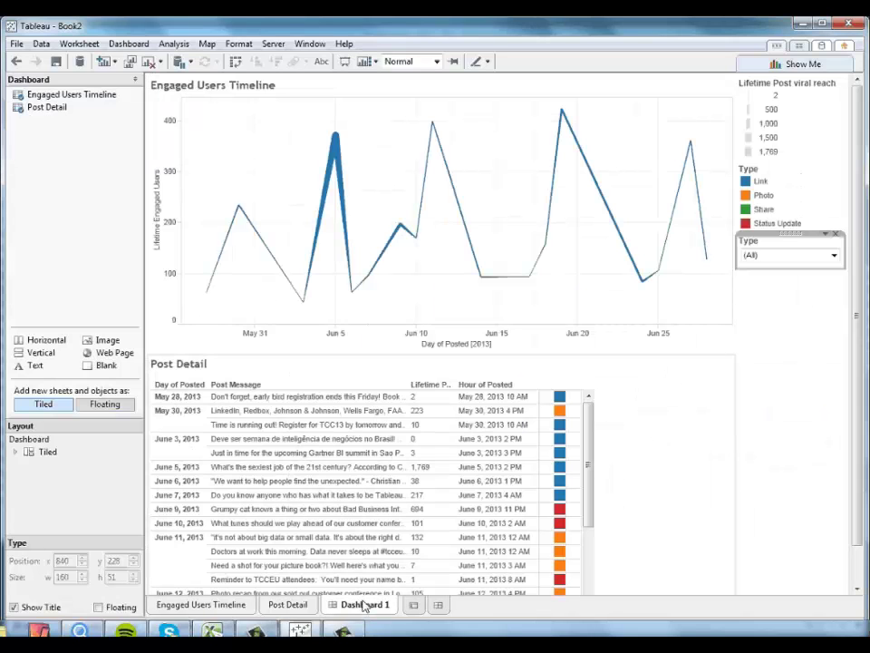
# Rename the Dashboard 1 tab to 'Facebook Engagement Timeline'
pyautogui.click(811, 408)
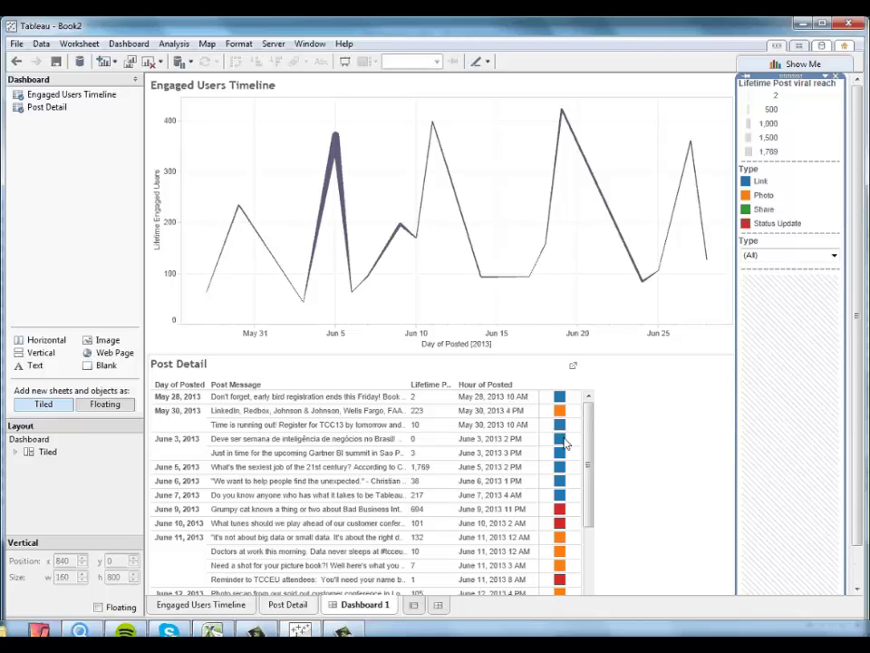
pyautogui.click(120, 255)
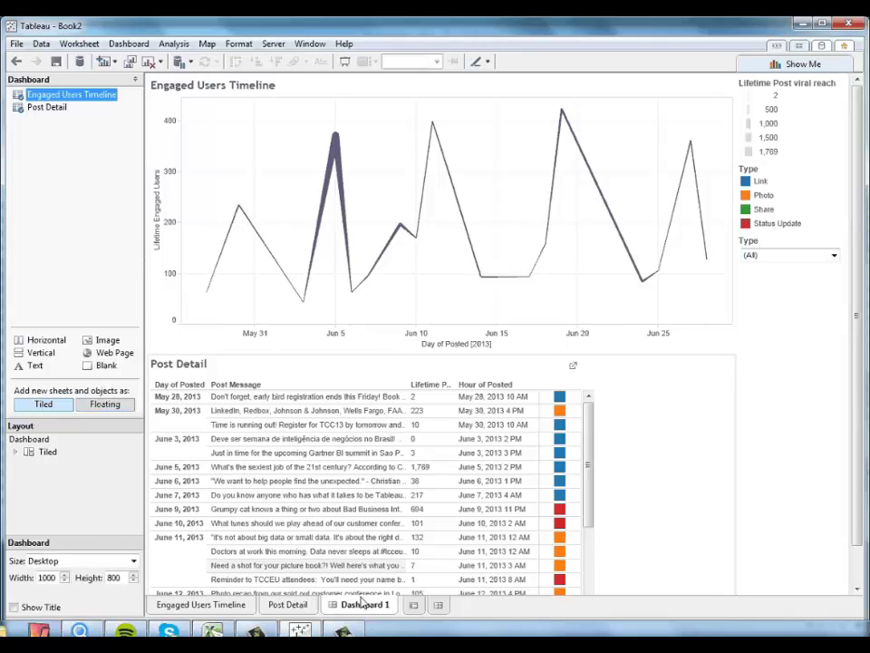
pyautogui.rightClick(363, 606)
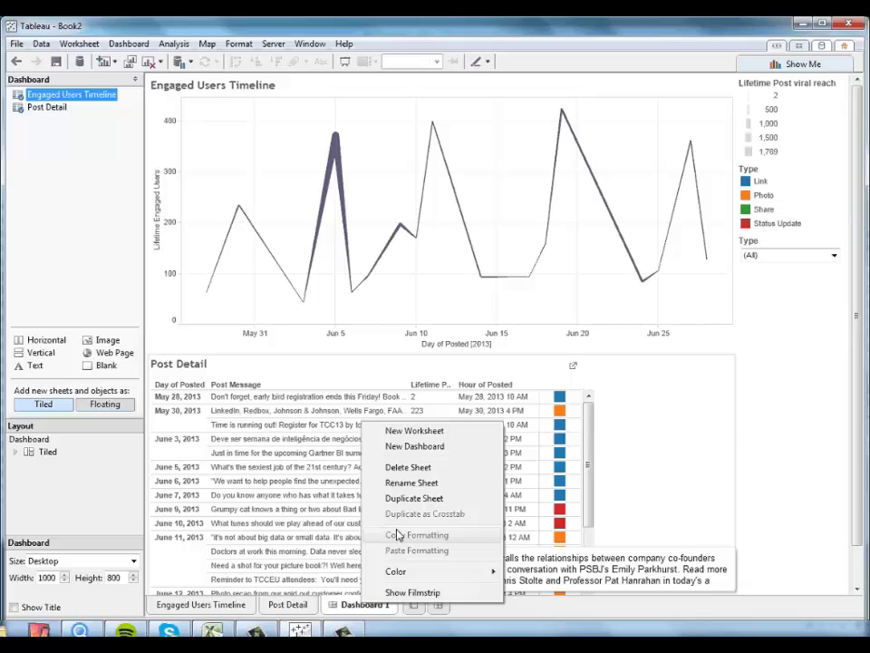
pyautogui.click(411, 483)
pyautogui.write('F')
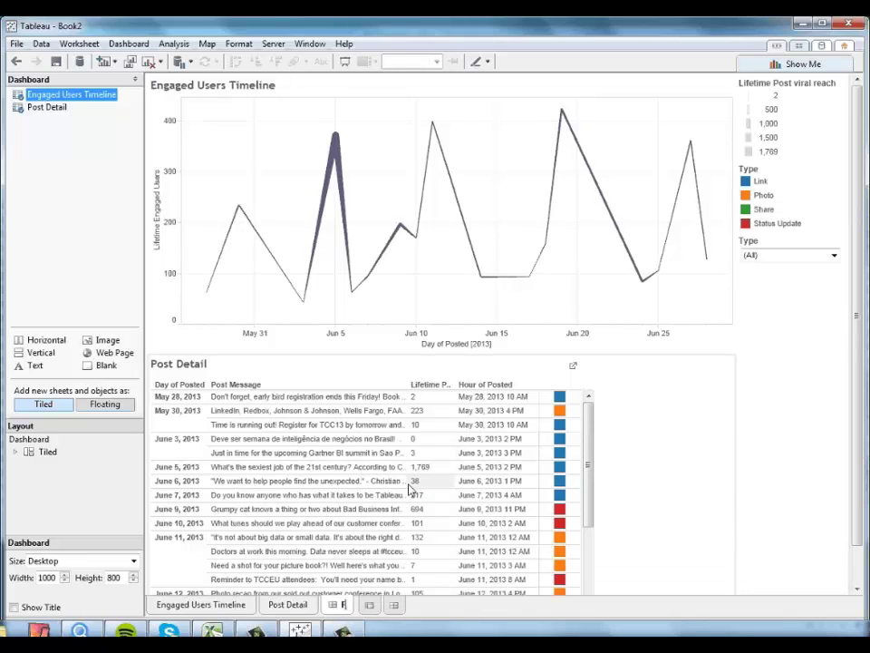
pyautogui.write('acebook')
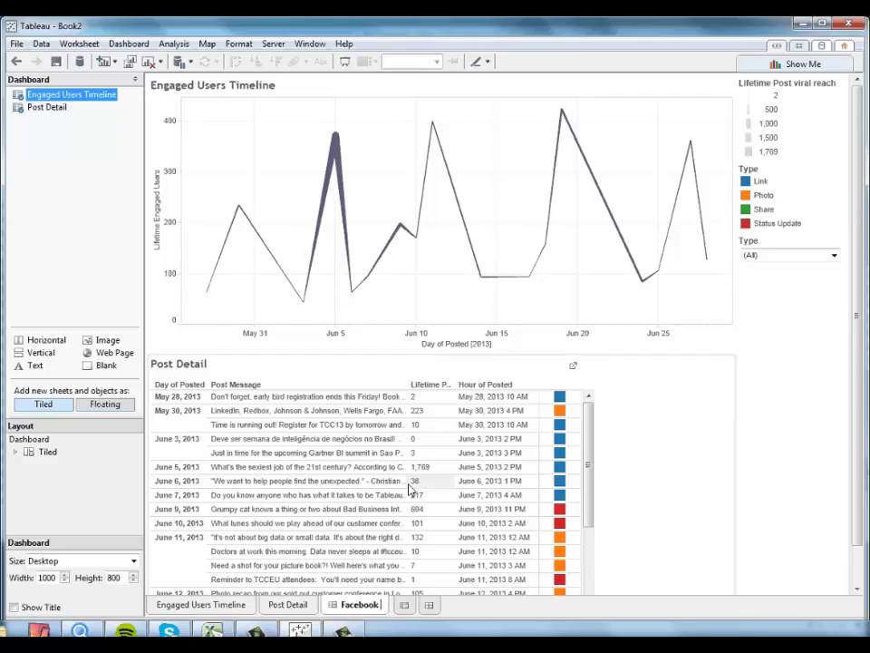
pyautogui.write(' Engagemen')
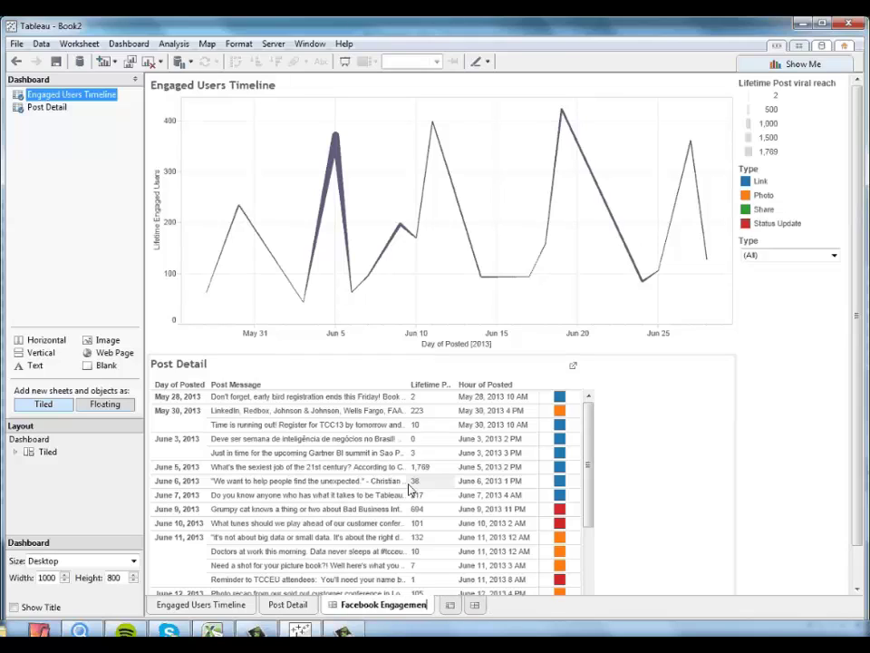
pyautogui.write('t Timeline')
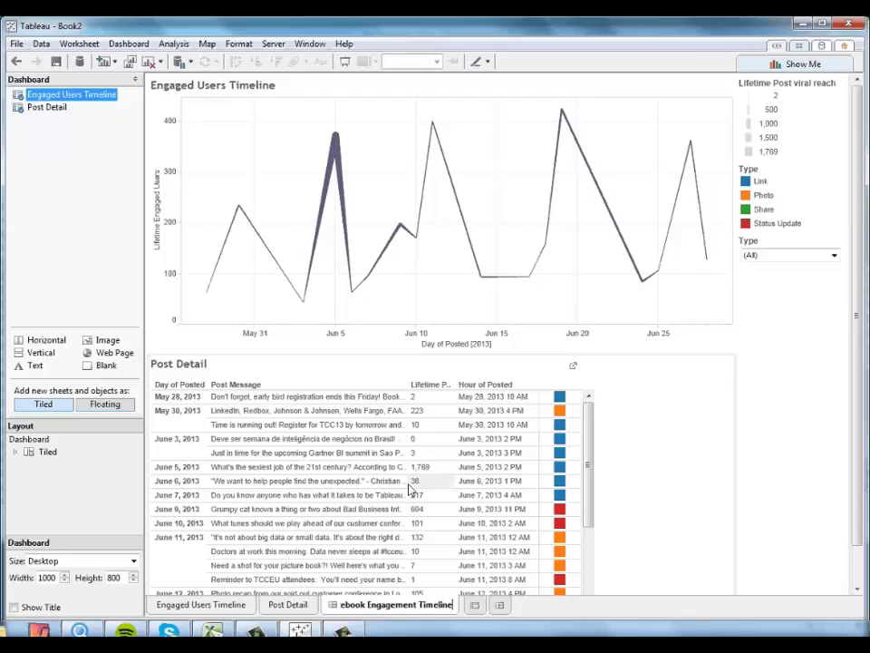
pyautogui.click(767, 480)
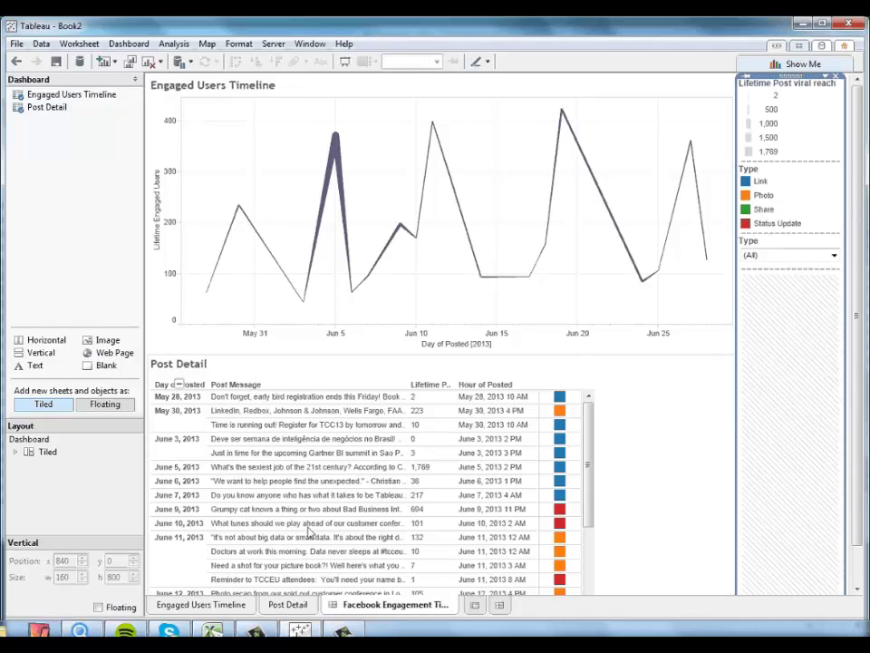
pyautogui.click(87, 198)
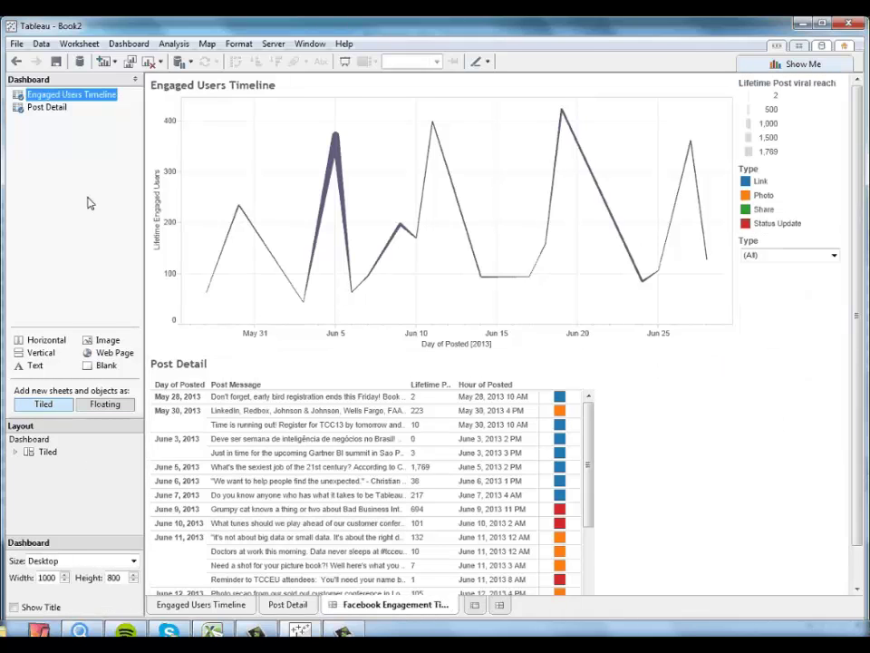
# Show the dashboard title and filter Post Detail via the Jun 5, 14, 17, then 19 points
pyautogui.click(13, 606)
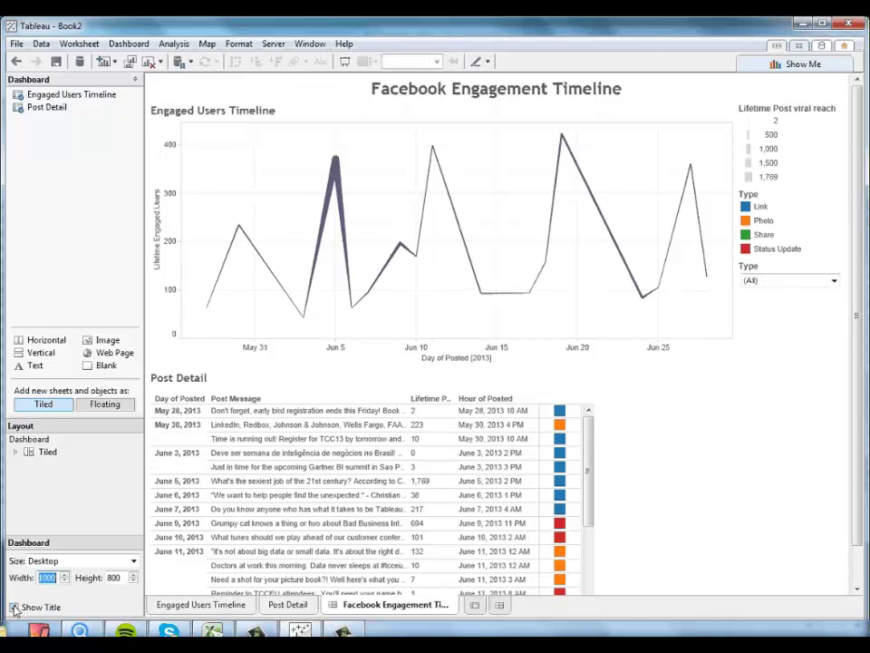
pyautogui.click(332, 181)
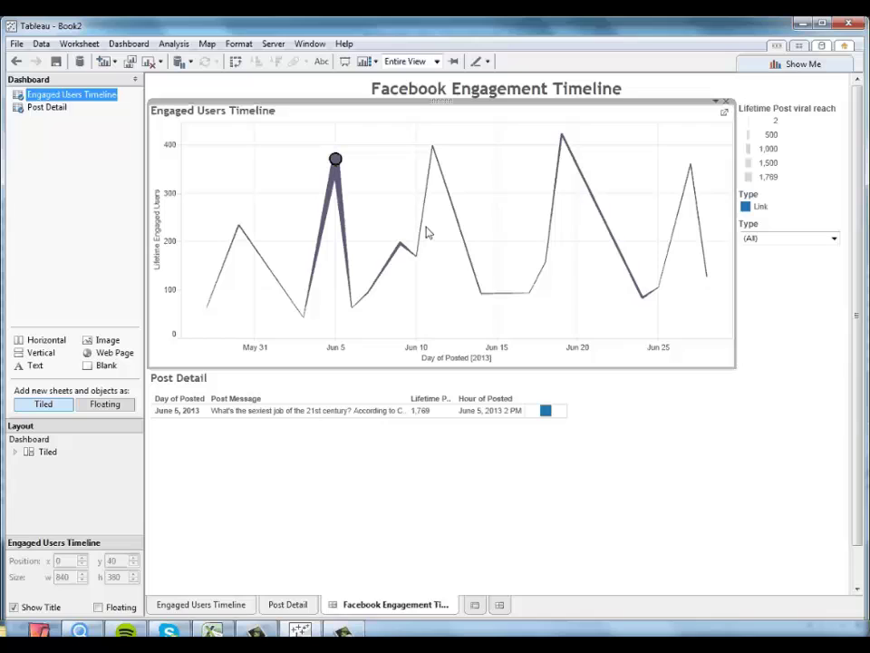
pyautogui.click(482, 295)
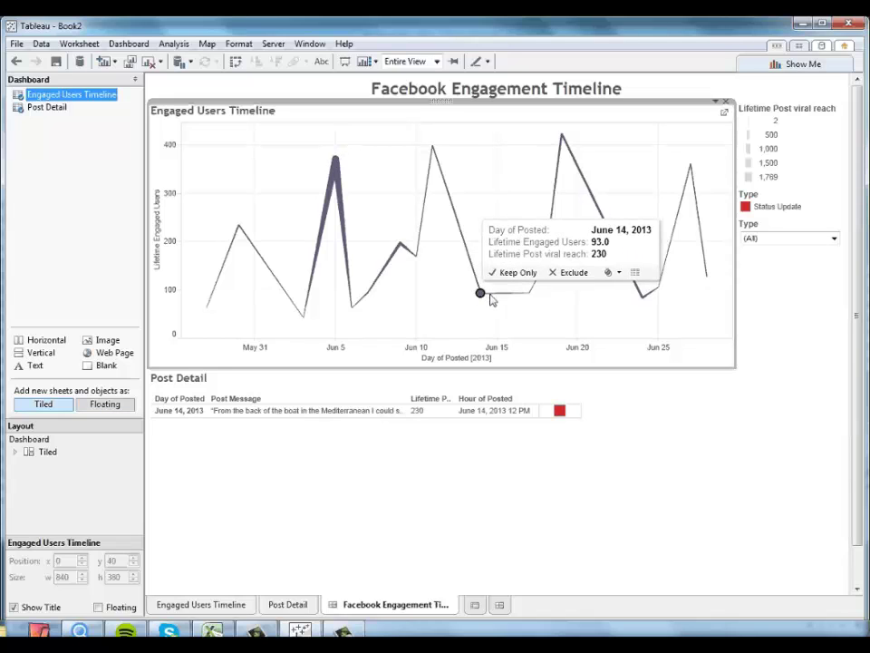
pyautogui.click(530, 294)
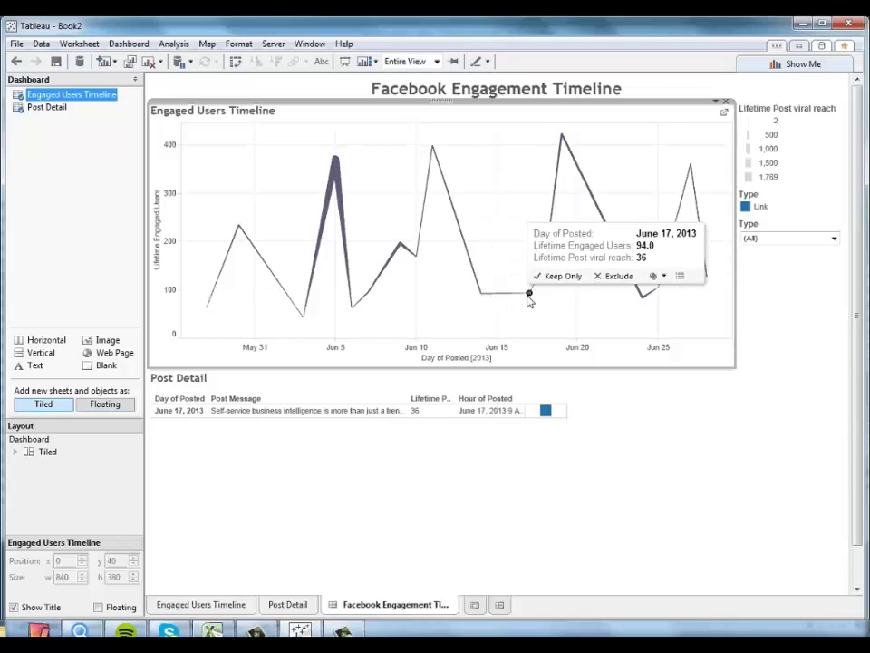
pyautogui.click(561, 134)
pyautogui.click(91, 215)
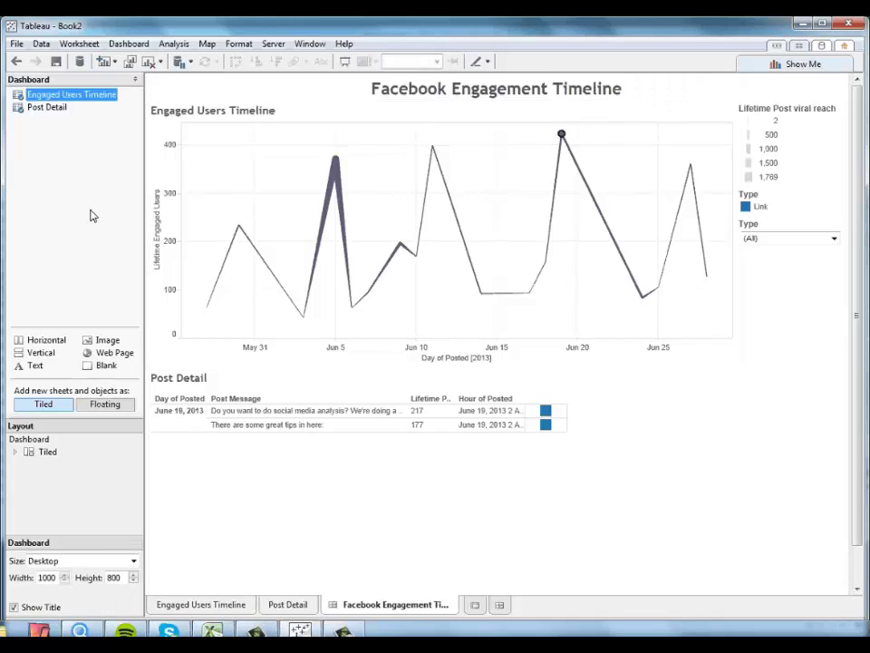